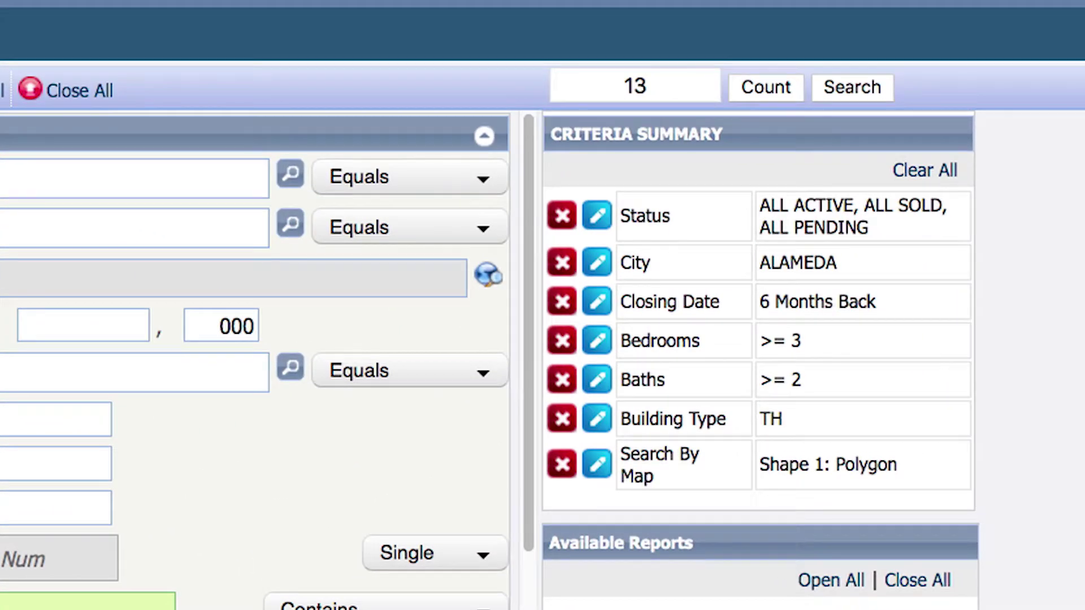
Step: Run the Alameda townhouse search for 3+ beds and 2+ baths, returning 13 listings
click(865, 86)
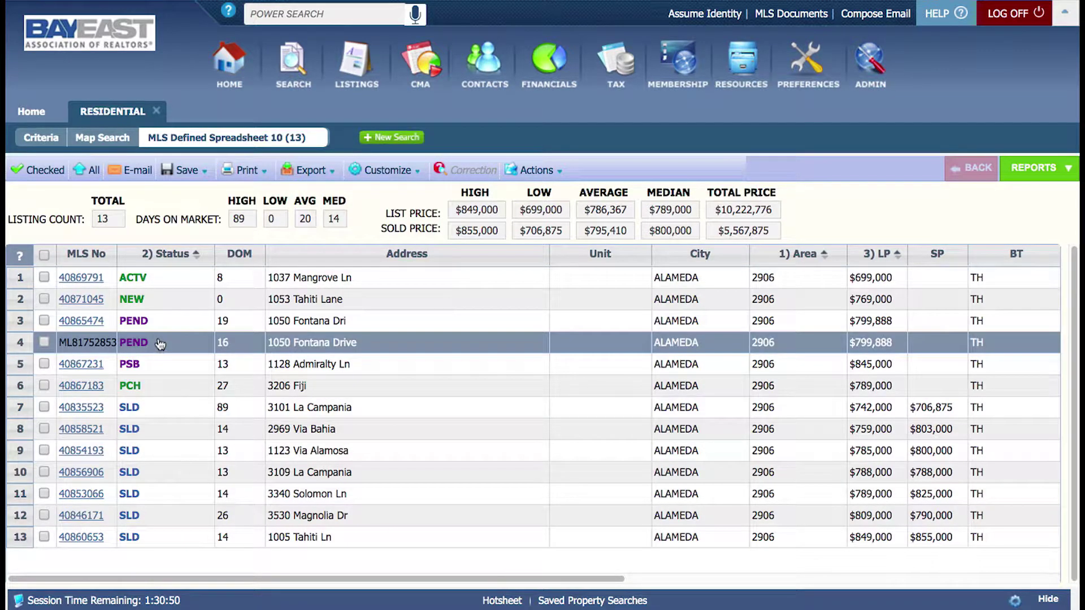
Step: Check all 13 Alameda townhouse results and show the Actions dropdown for them
click(45, 255)
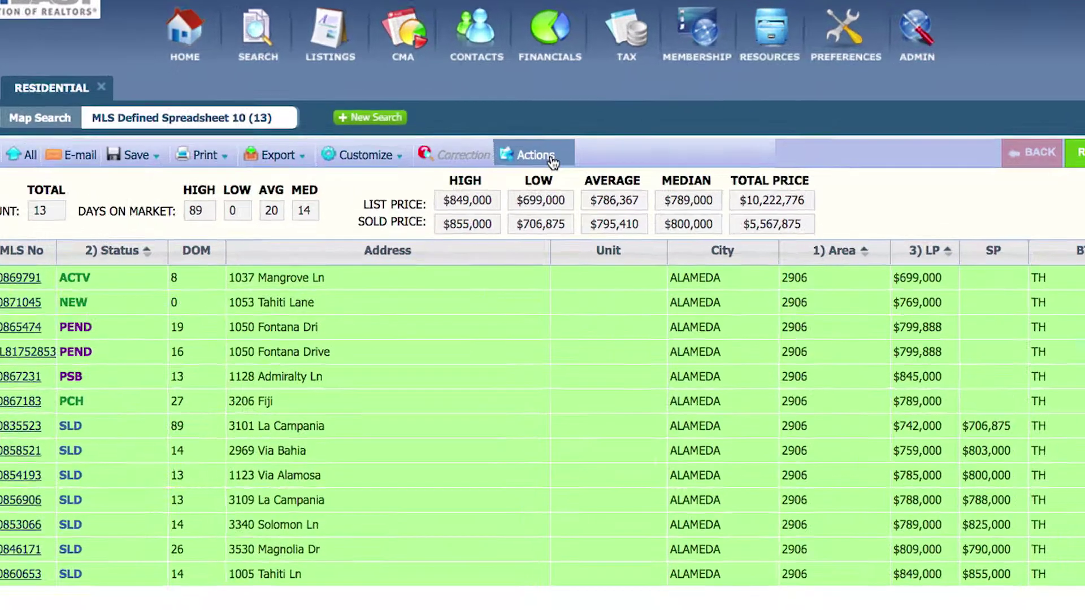
click(547, 171)
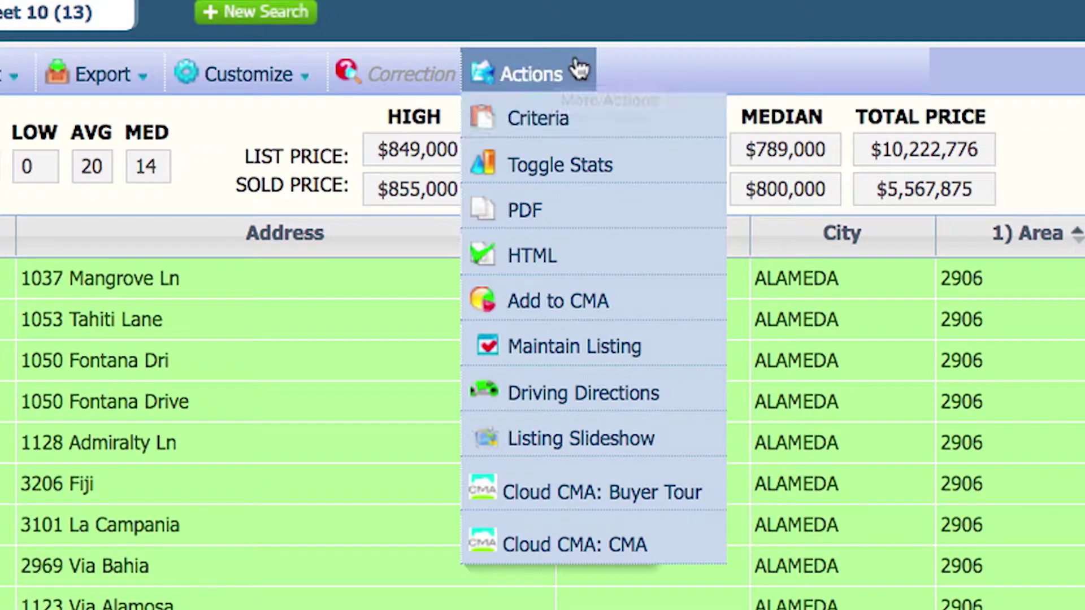
Step: Start a Cloud CMA report with the client's name and the private note 'These are my notes.'
click(613, 554)
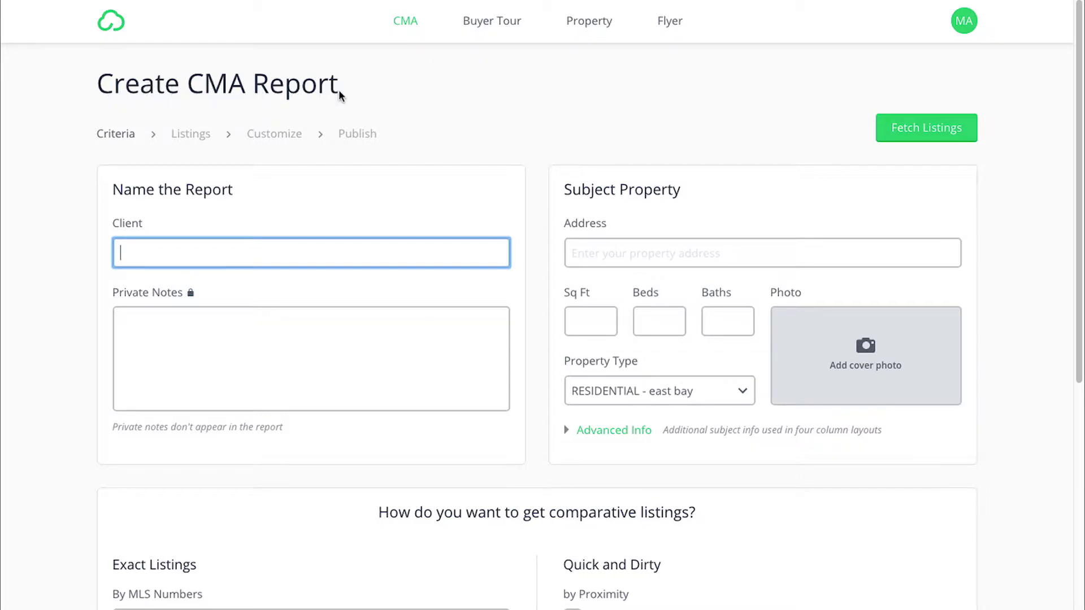
text(Captain America)
click(226, 342)
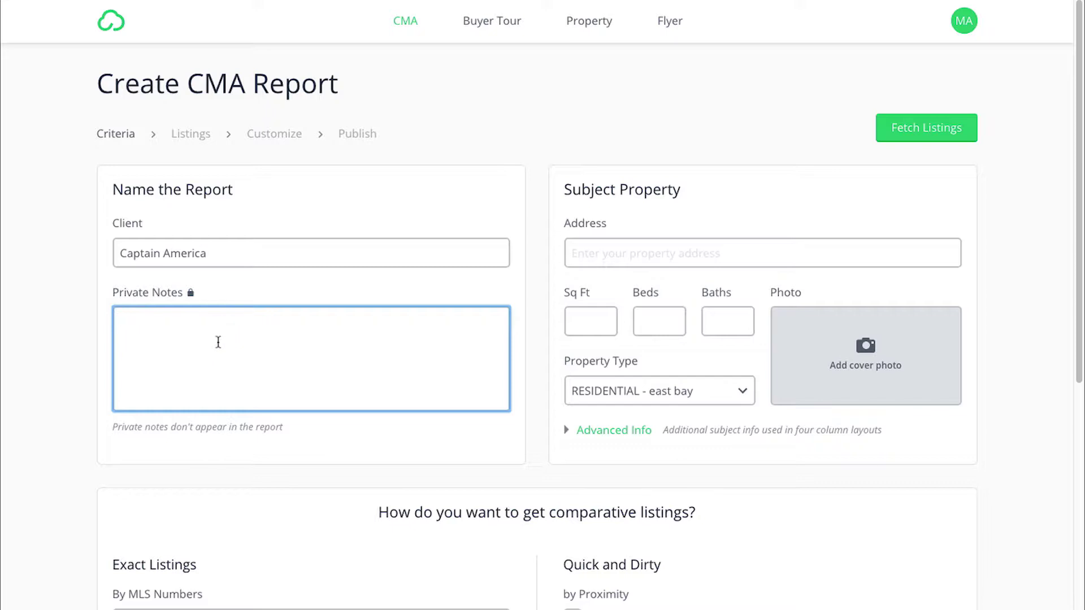
text(i)
text(These are my )
text(notes.)
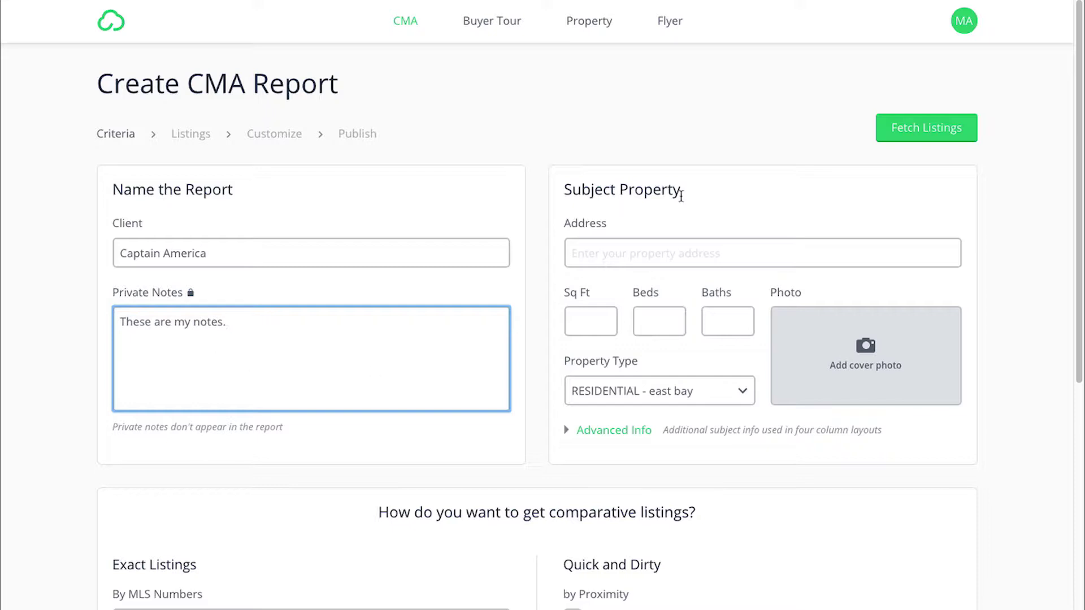
click(582, 253)
click(599, 294)
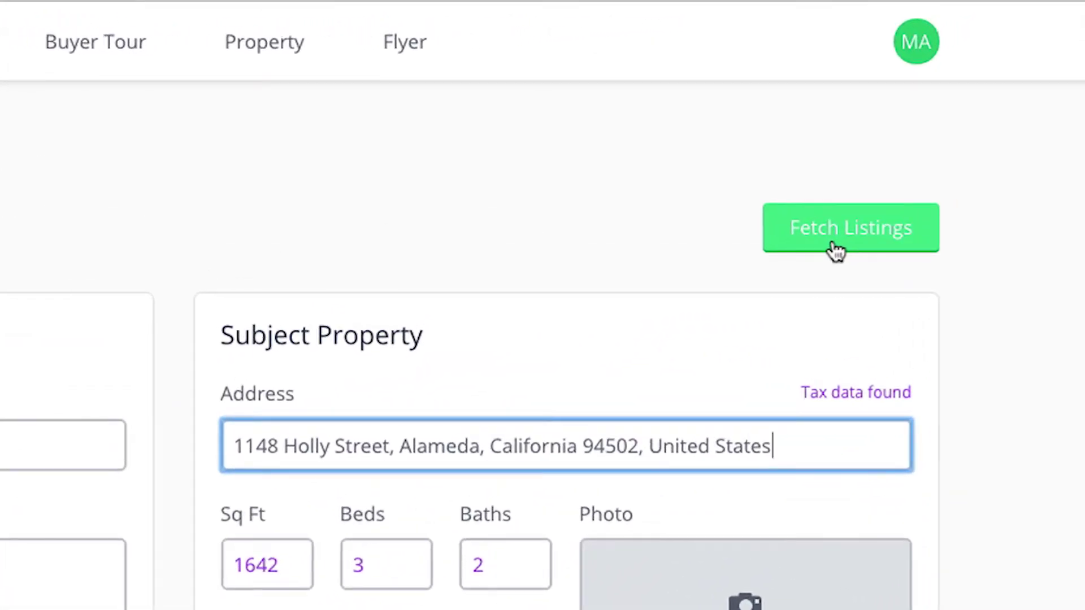
click(834, 248)
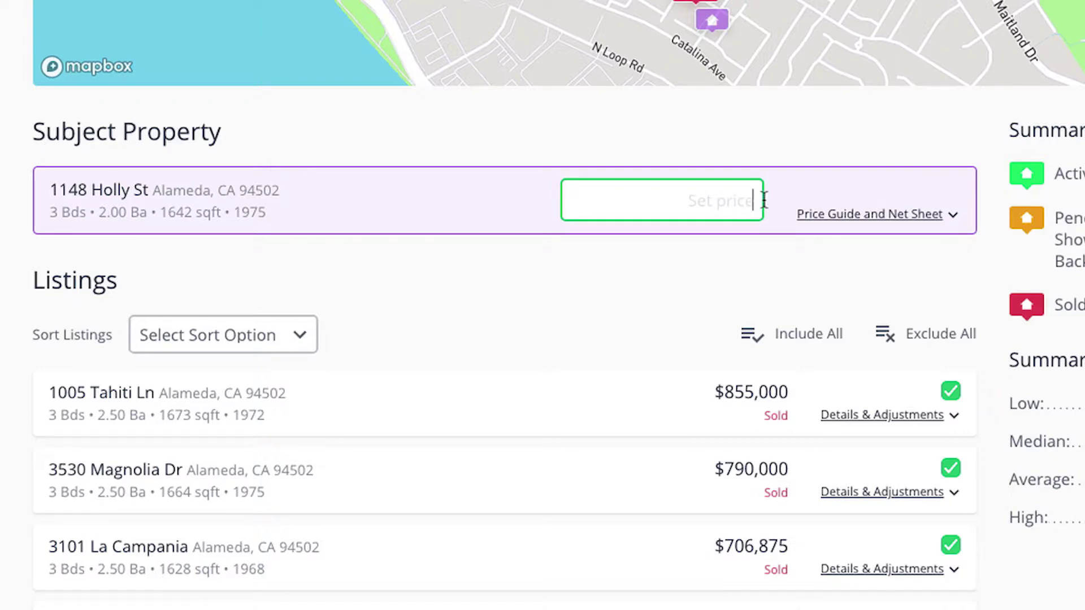
Step: Focus the Set price field and expand the Price Guide and Net Sheet section
click(586, 200)
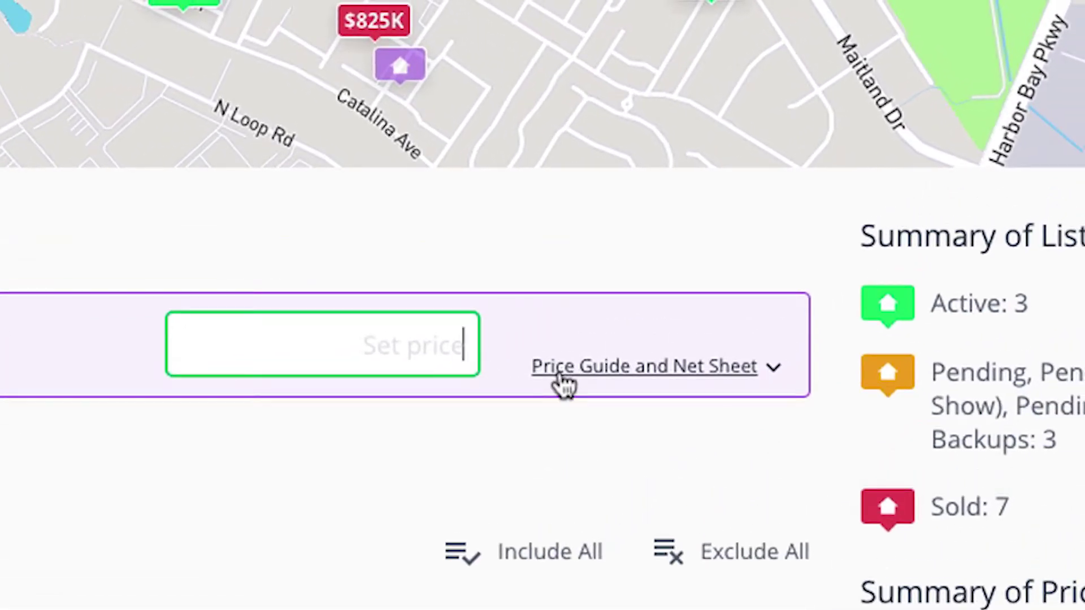
click(676, 374)
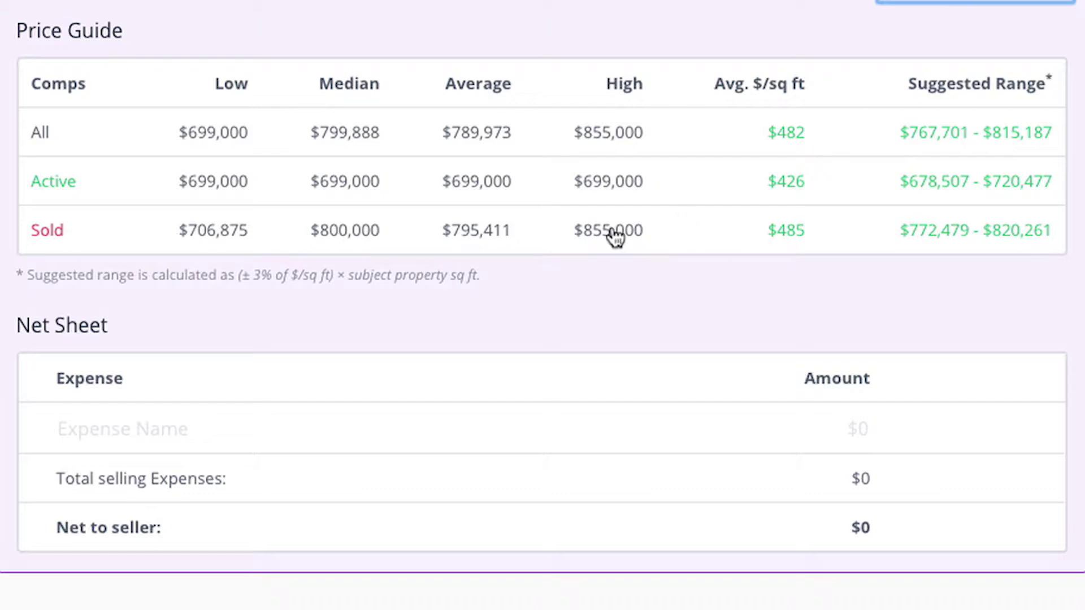
Step: Apply the All row's suggested range, $767,701 - $815,187, as the subject's price
click(983, 139)
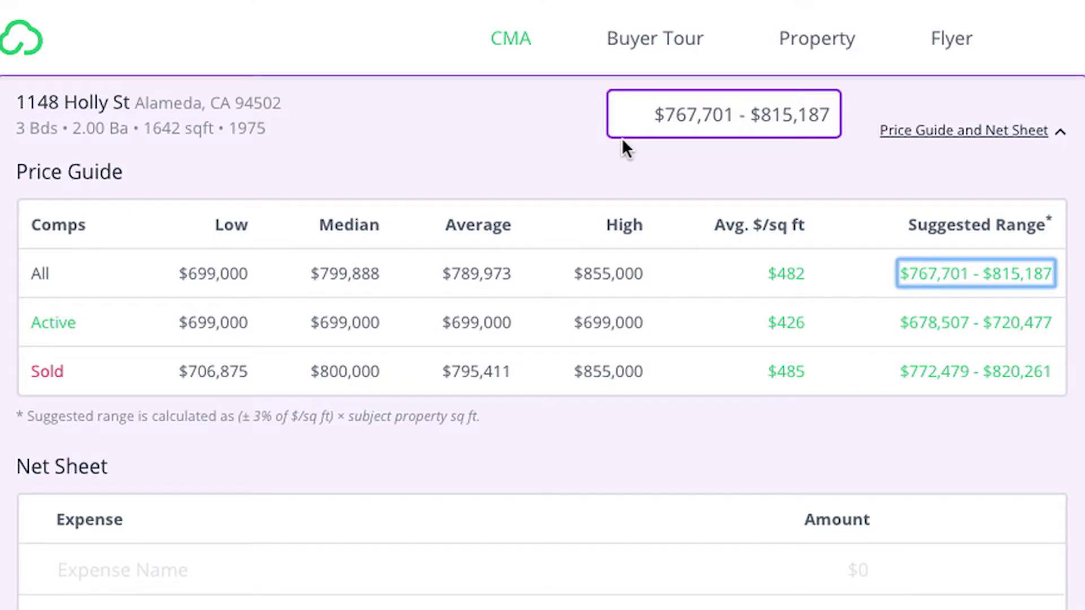
scroll(622, 137, down, 3)
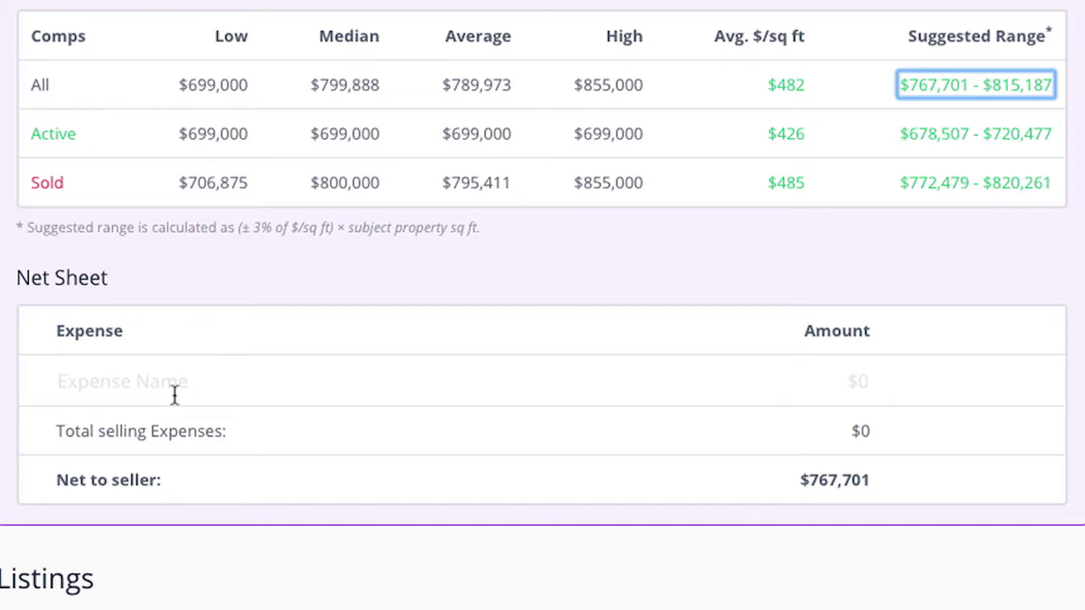
Step: Add a Paint Job expense of $5,000 to the net sheet
click(136, 382)
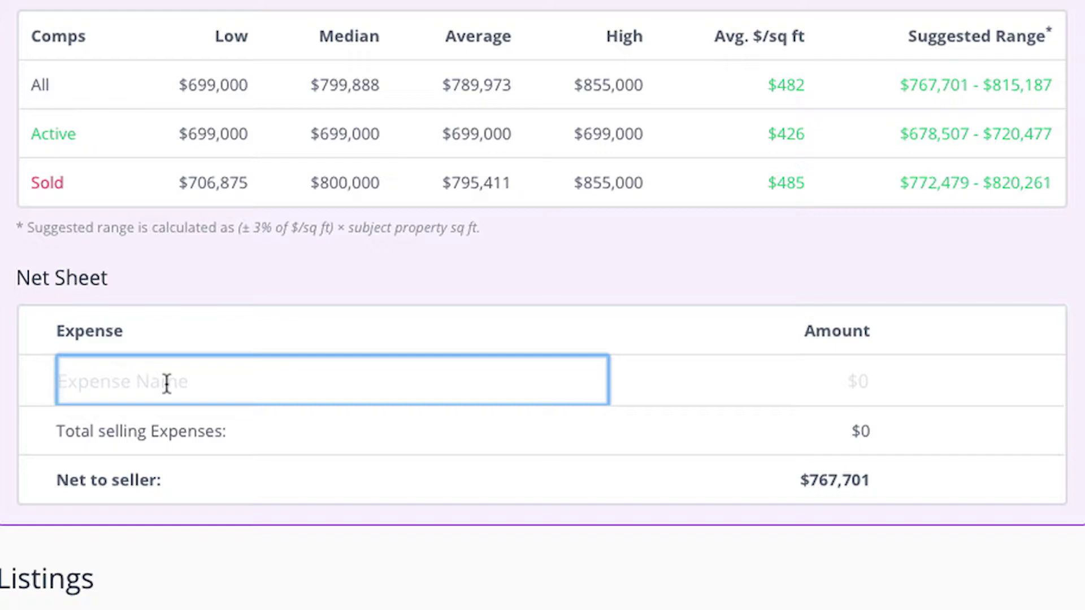
text(Paint Job)
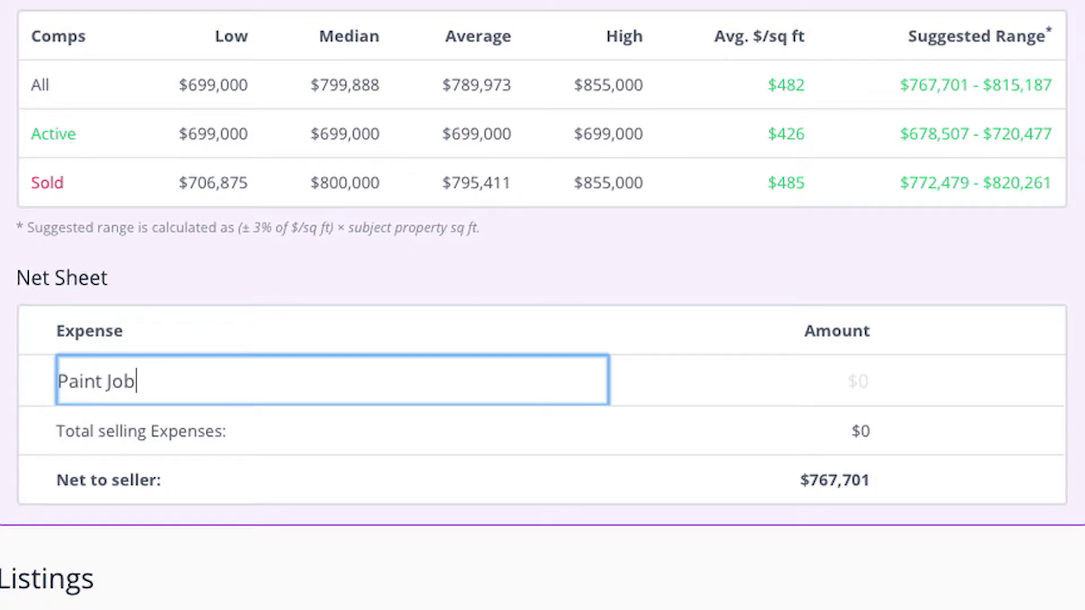
key(Tab)
text(0)
text(5)
text(00)
text(0)
click(1022, 397)
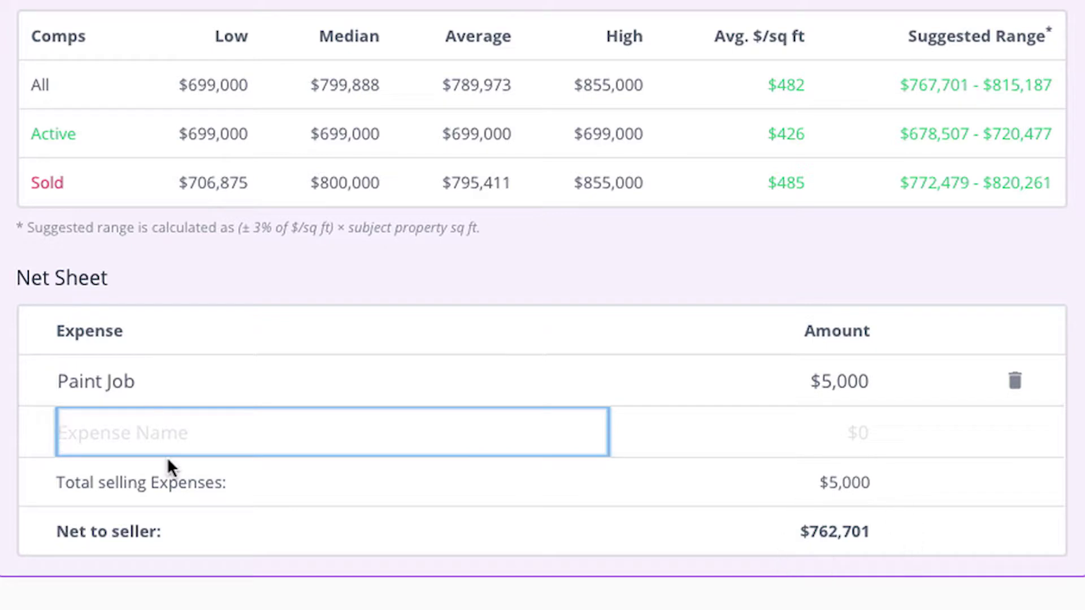
Step: Add a Replace Roof expense of $10,000 to the net sheet
text(Replace rOO)
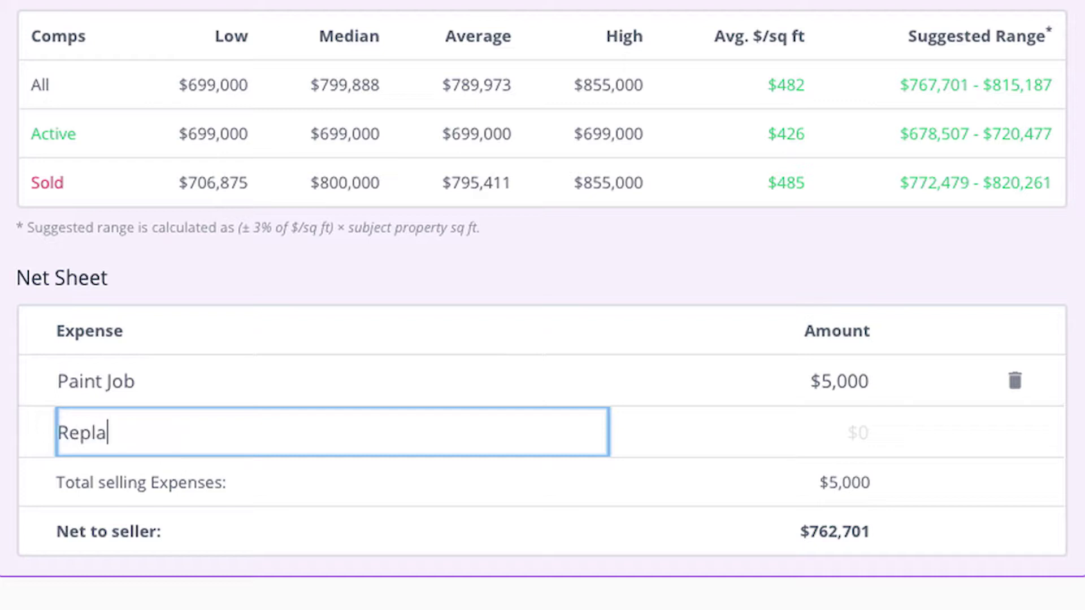
key(BackSpace)
key(BackSpace)
key(BackSpace)
text(Roof)
key(Tab)
text(10000)
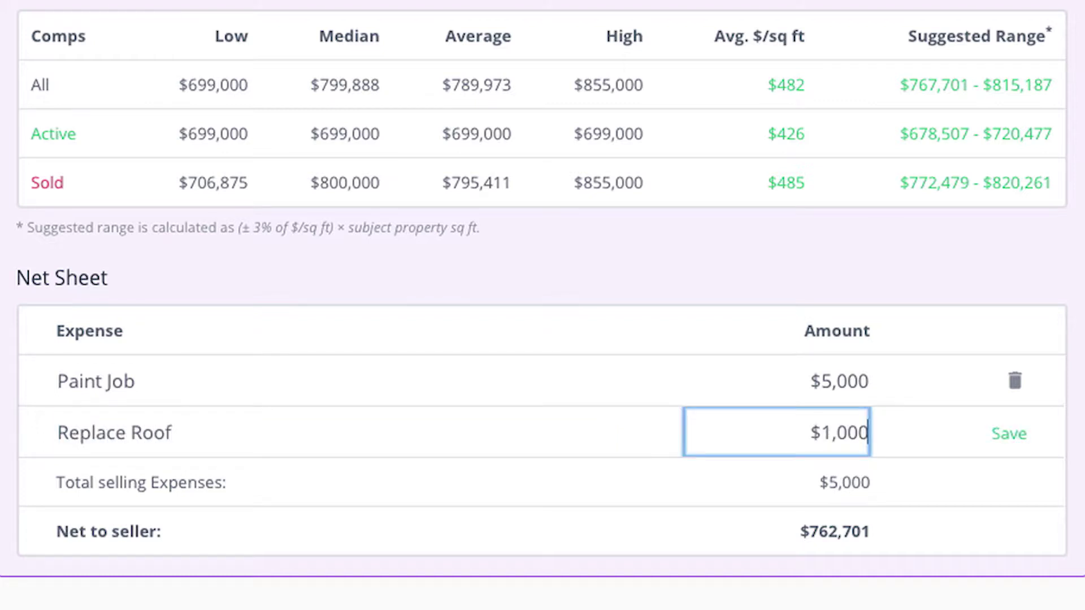
click(1001, 436)
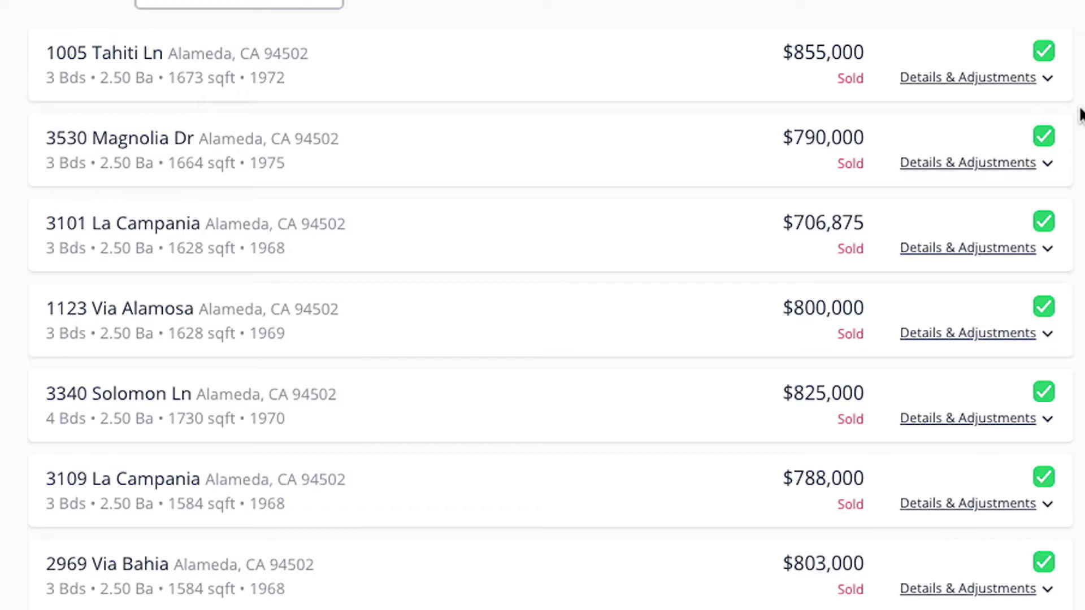
click(1044, 52)
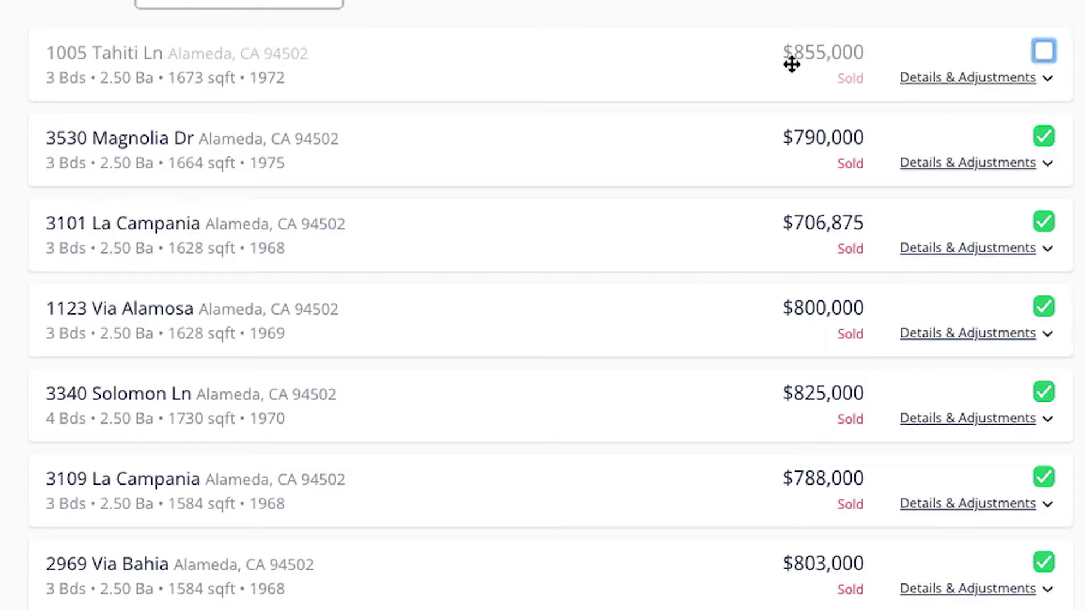
click(1049, 62)
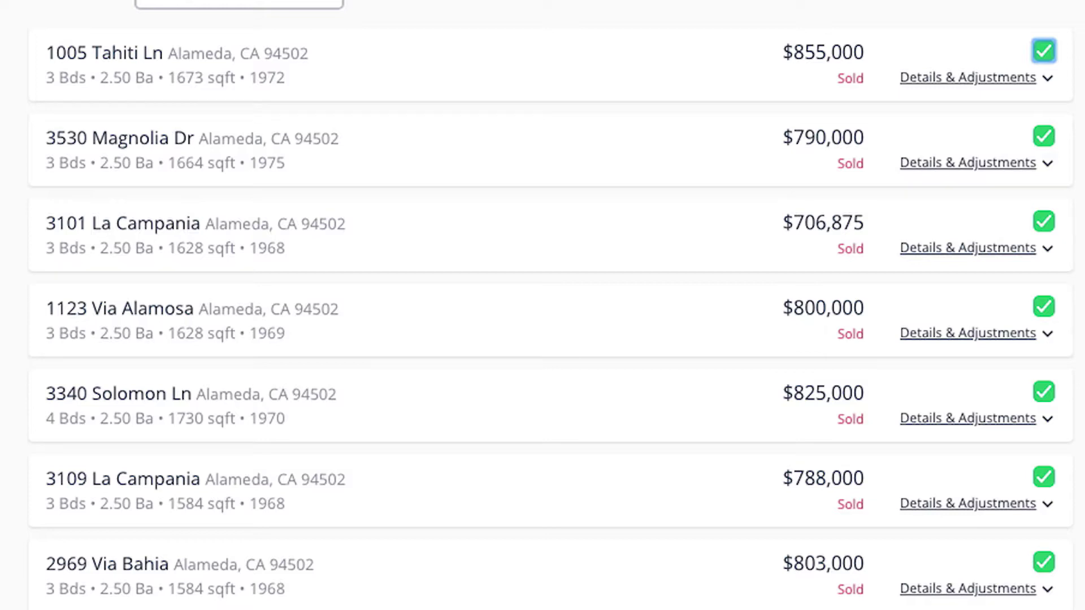
scroll(551, 305, down, 1)
scroll(551, 305, down, 8)
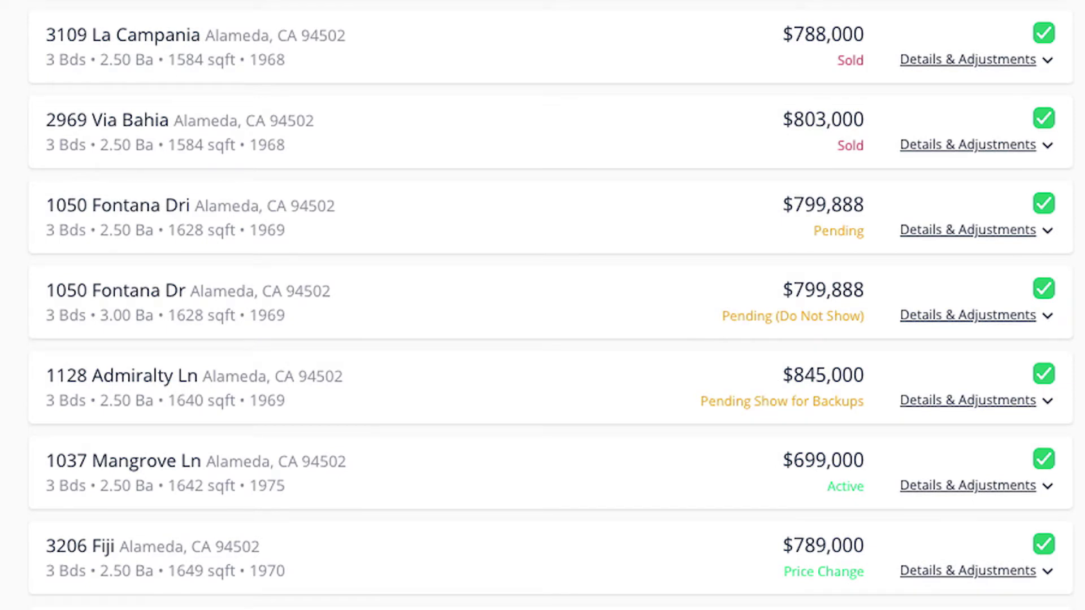
scroll(1044, 41, up, 8)
click(1046, 67)
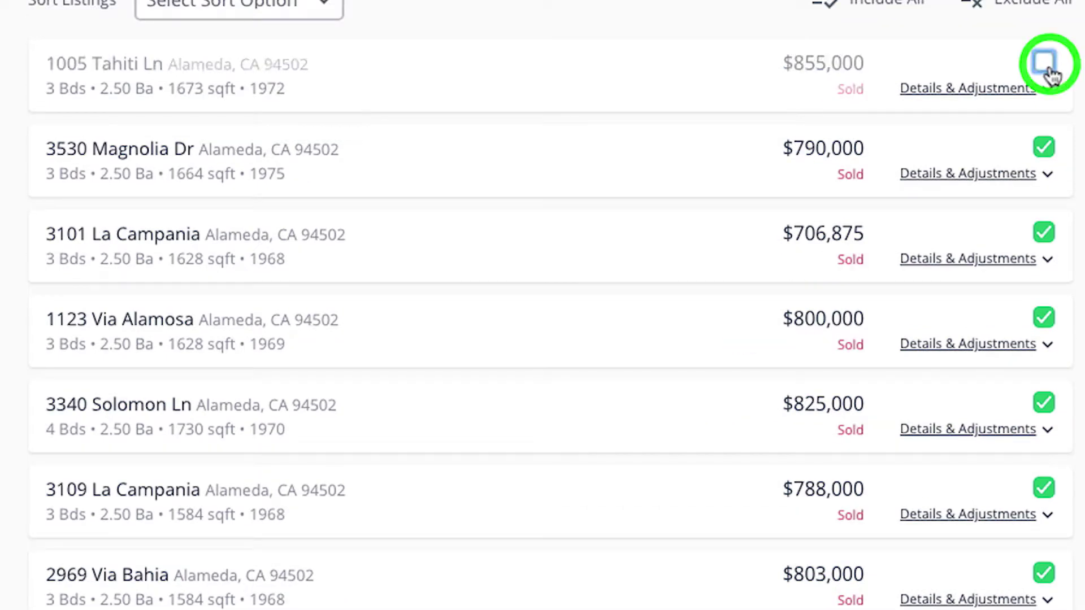
click(1045, 321)
scroll(1045, 320, down, 3)
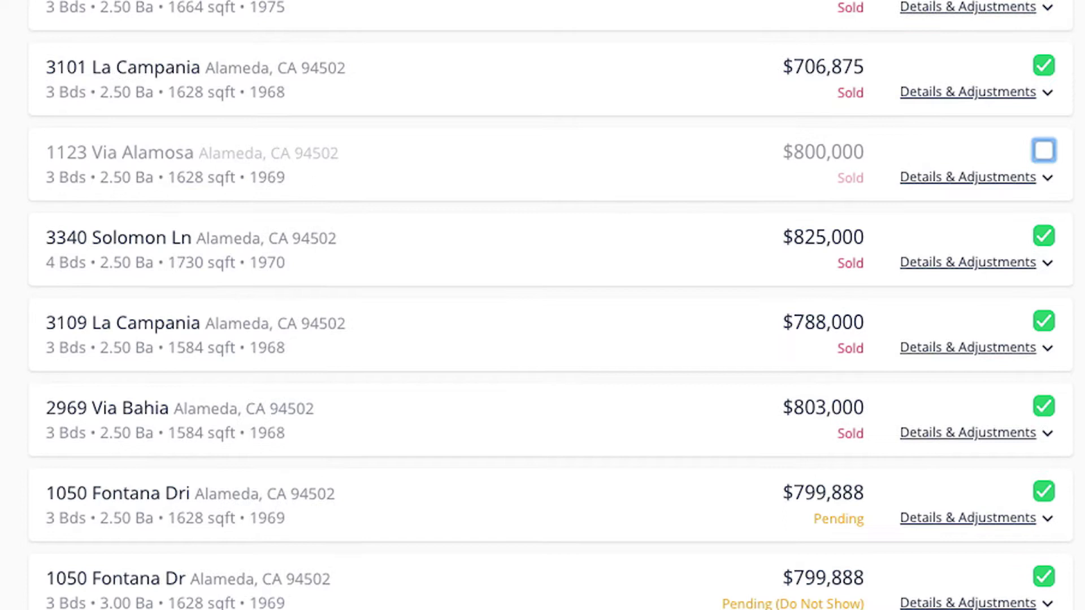
scroll(1051, 239, down, 3)
click(1044, 237)
click(1045, 493)
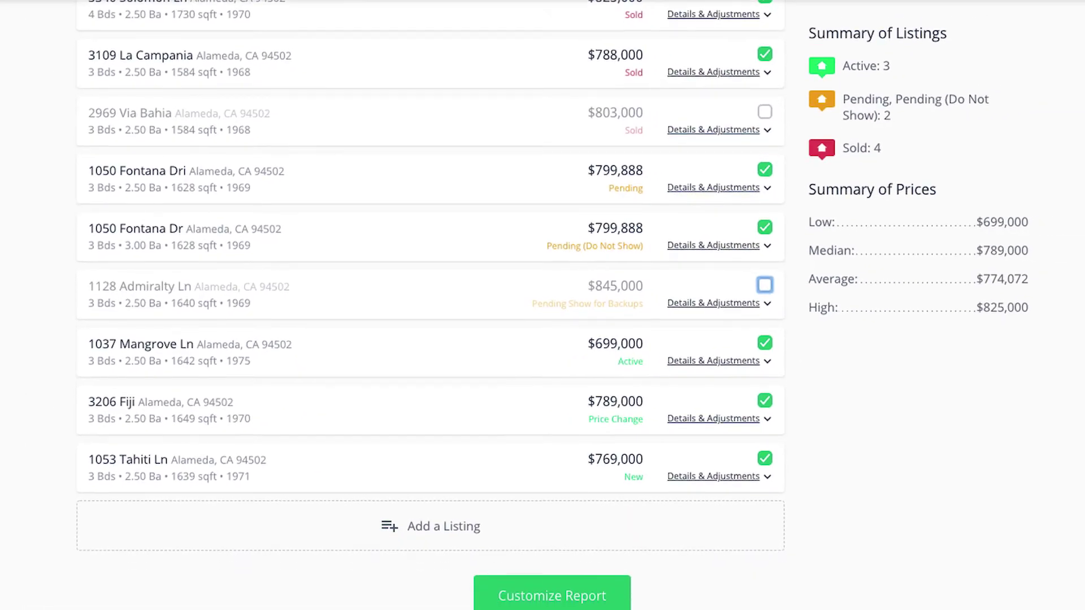
Step: Scroll to the bottom of the comparables list and choose Add a Listing
scroll(431, 305, down, 1)
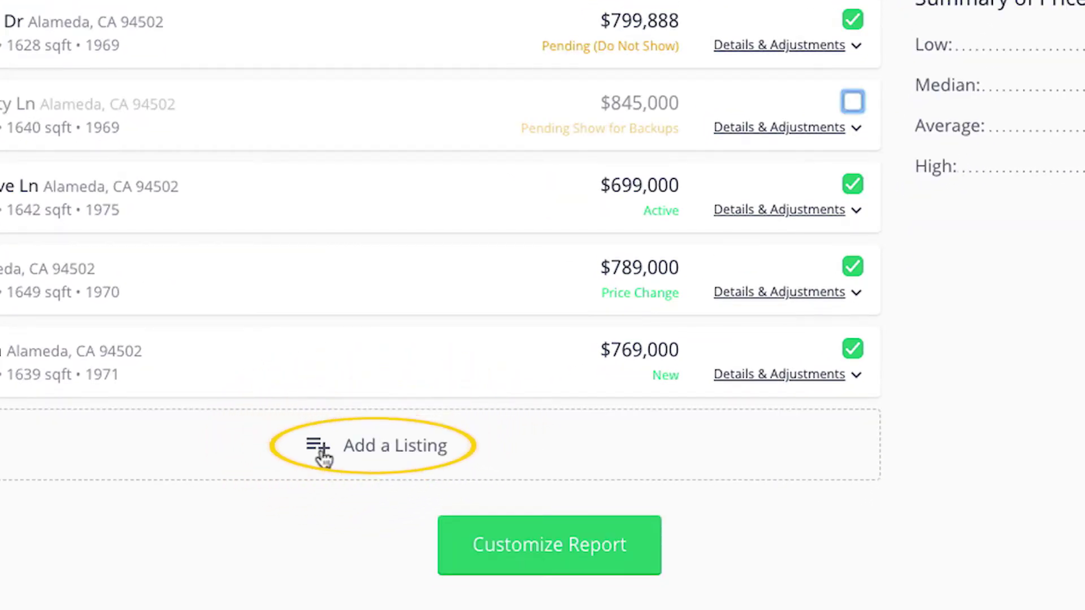
click(407, 459)
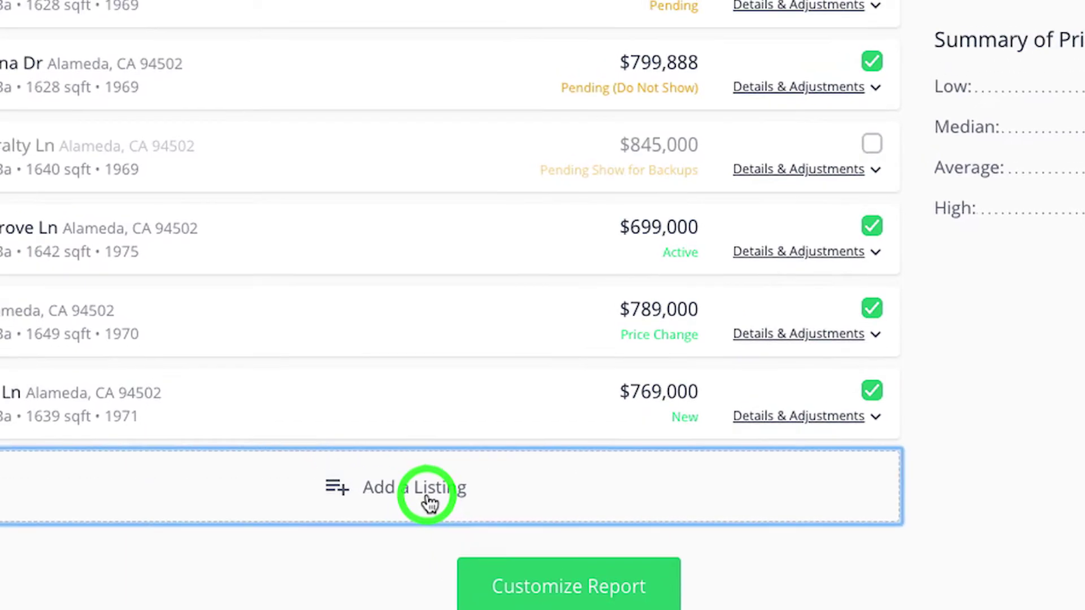
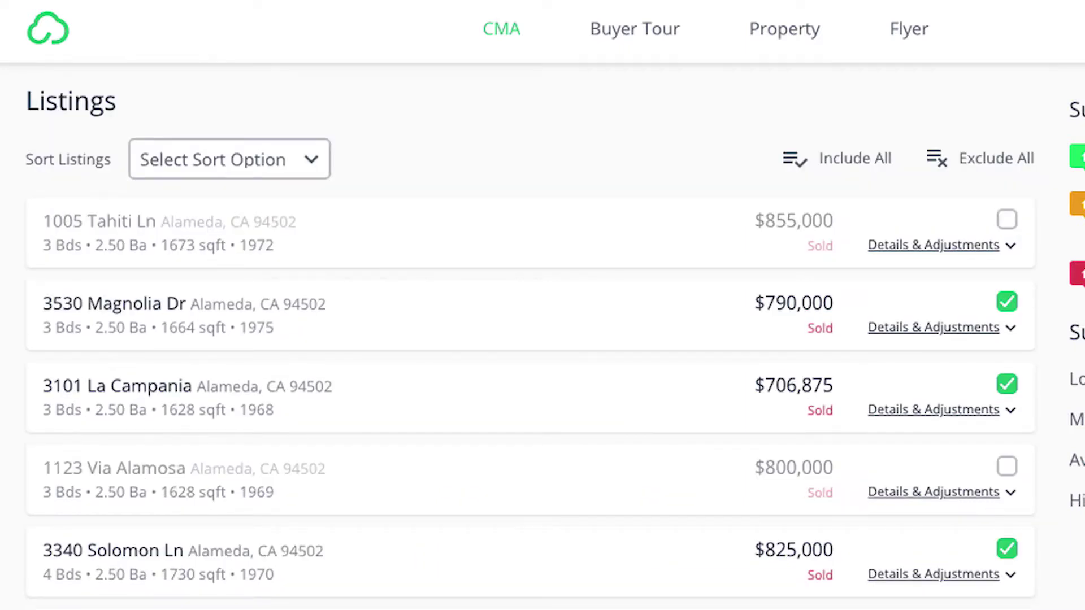
scroll(530, 333, up, 1)
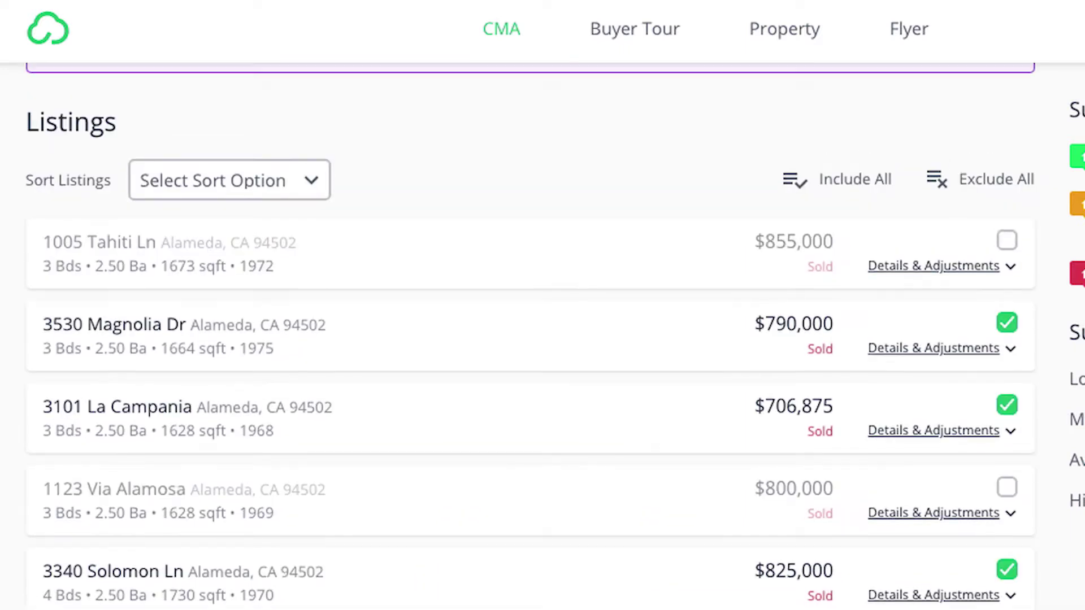
scroll(530, 334, up, 2)
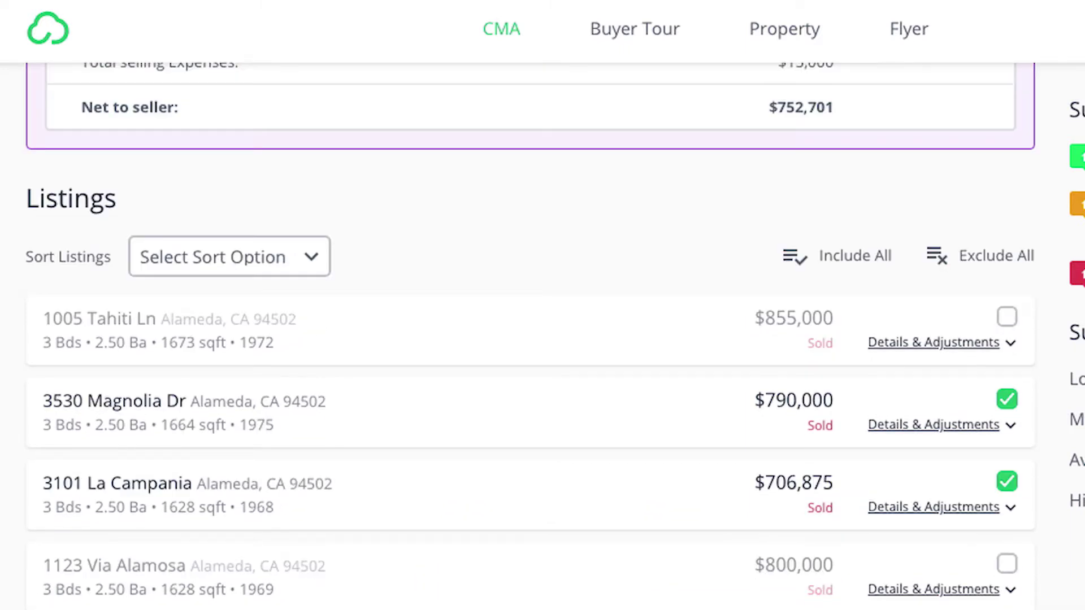
scroll(530, 333, up, 10)
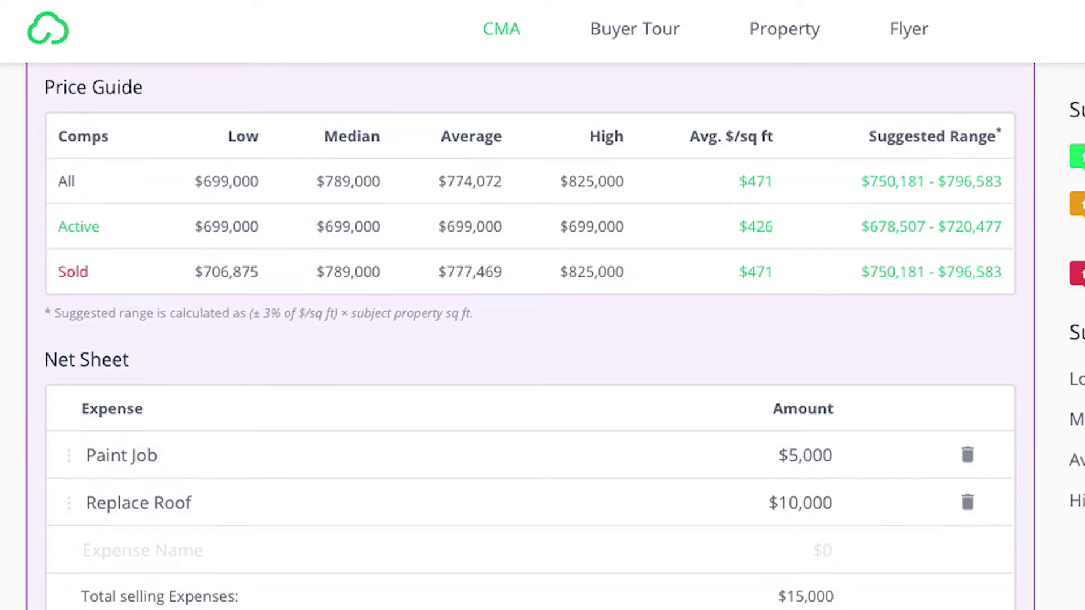
scroll(530, 333, up, 2)
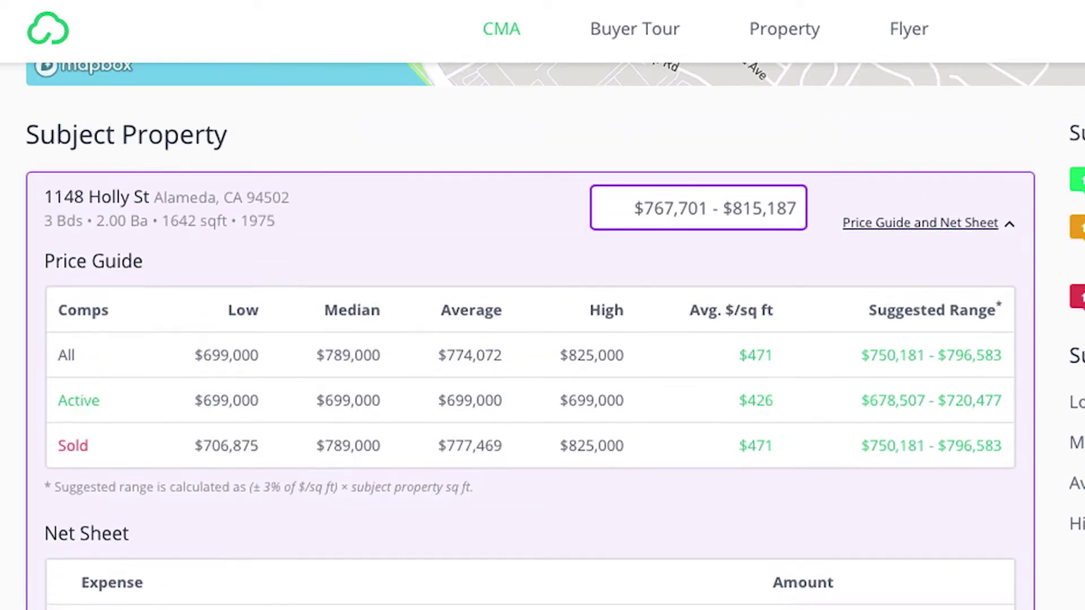
scroll(529, 334, up, 9)
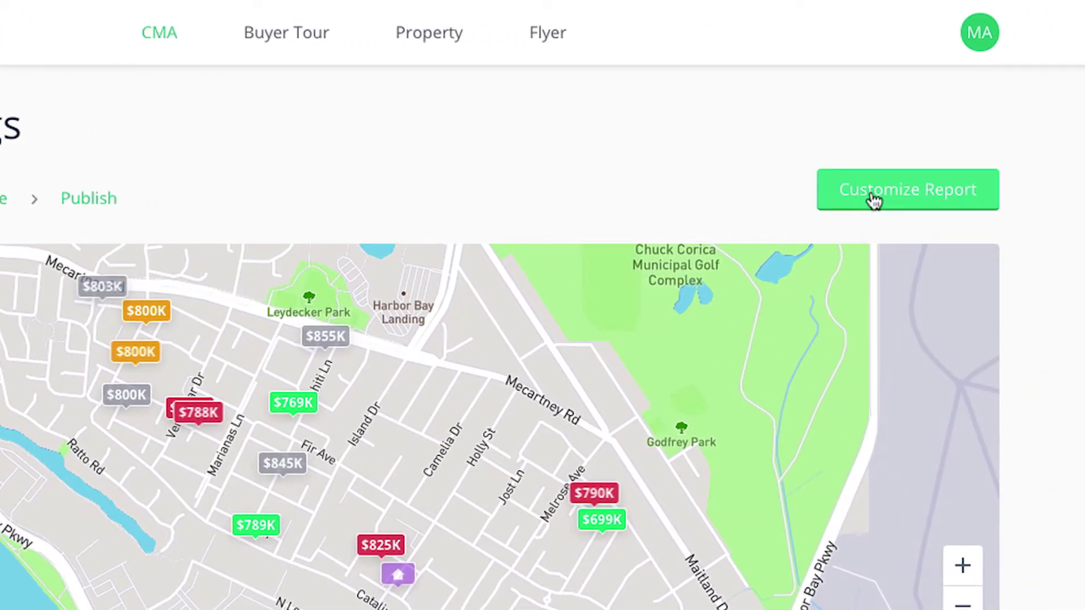
Step: Proceed to the Customize CMA Report page and bring up the report's Theme choices
click(873, 198)
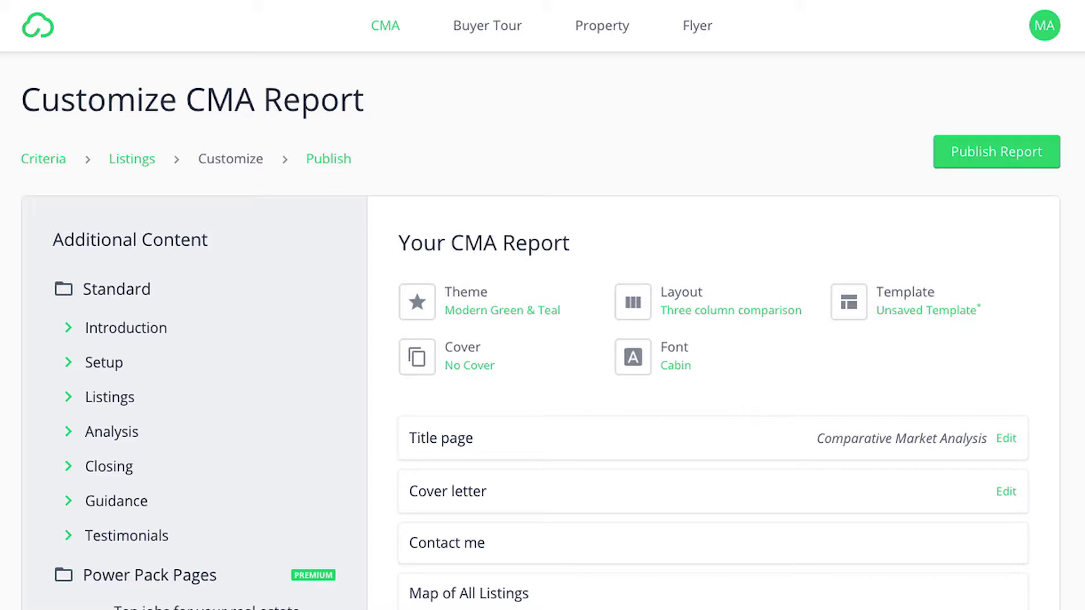
scroll(540, 334, down, 3)
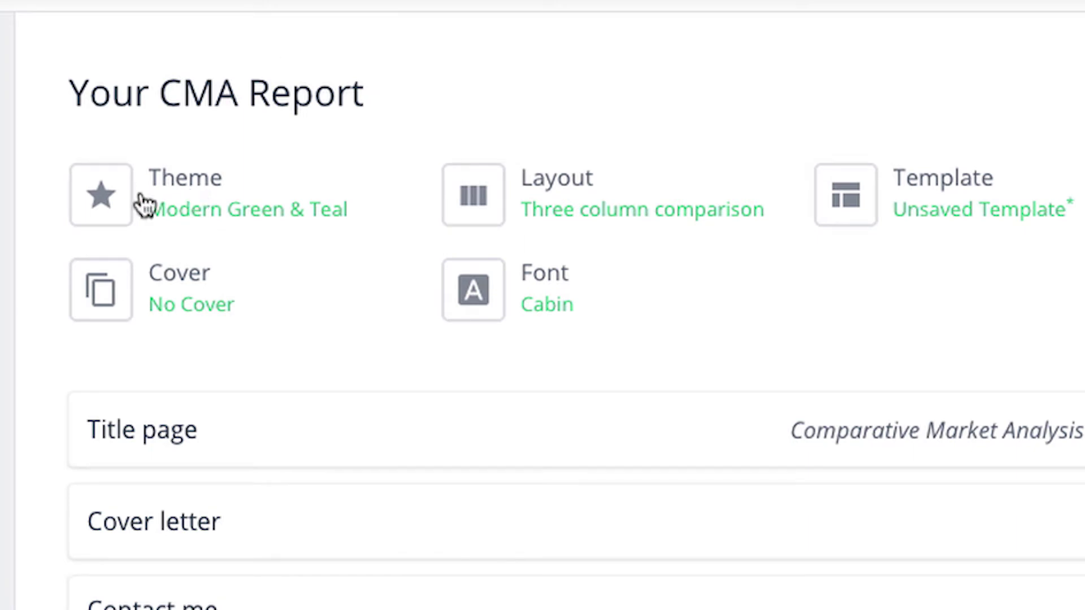
click(145, 212)
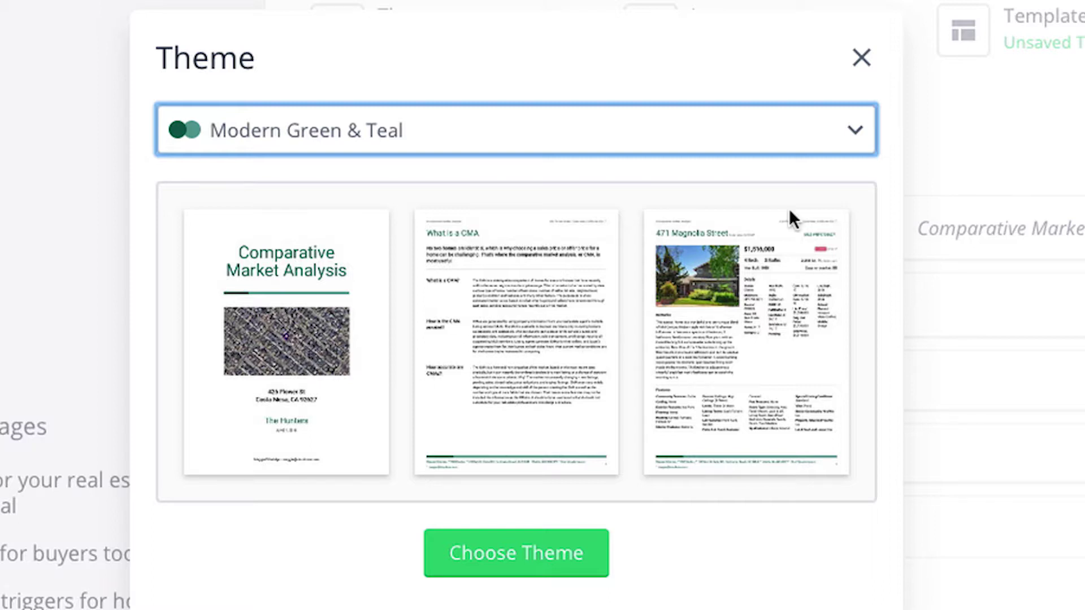
Step: Replace the Modern Green & Teal theme with Modern Purple and apply it
click(859, 133)
click(867, 448)
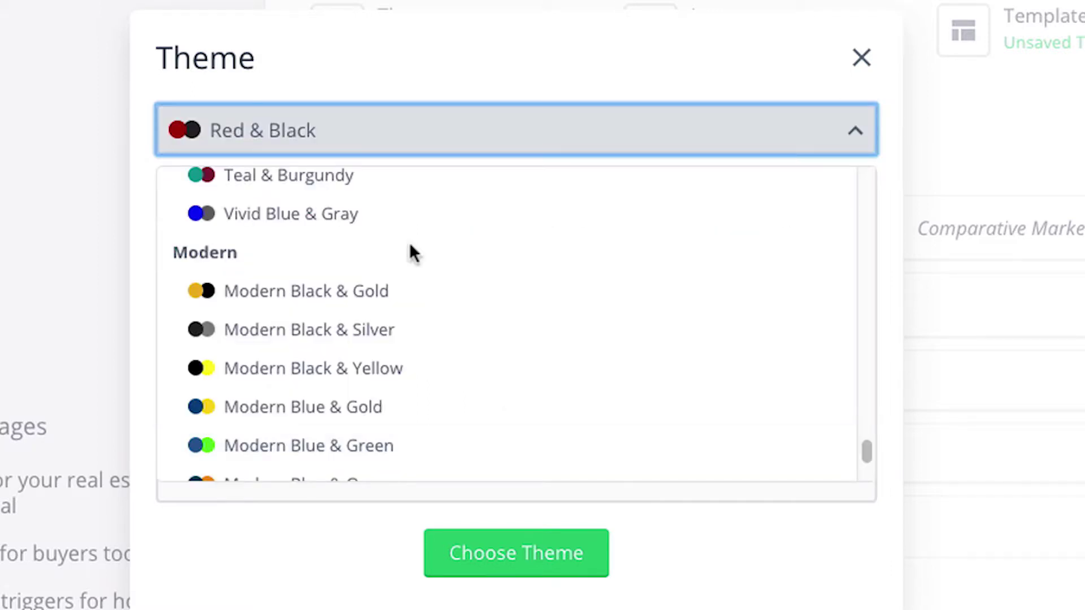
drag(866, 454, 867, 471)
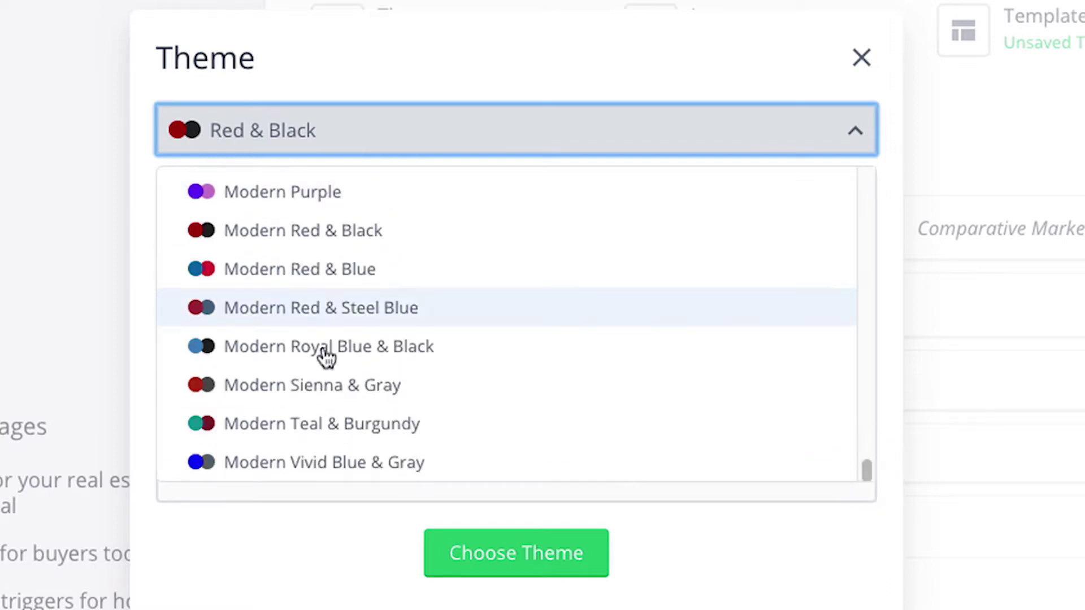
click(314, 201)
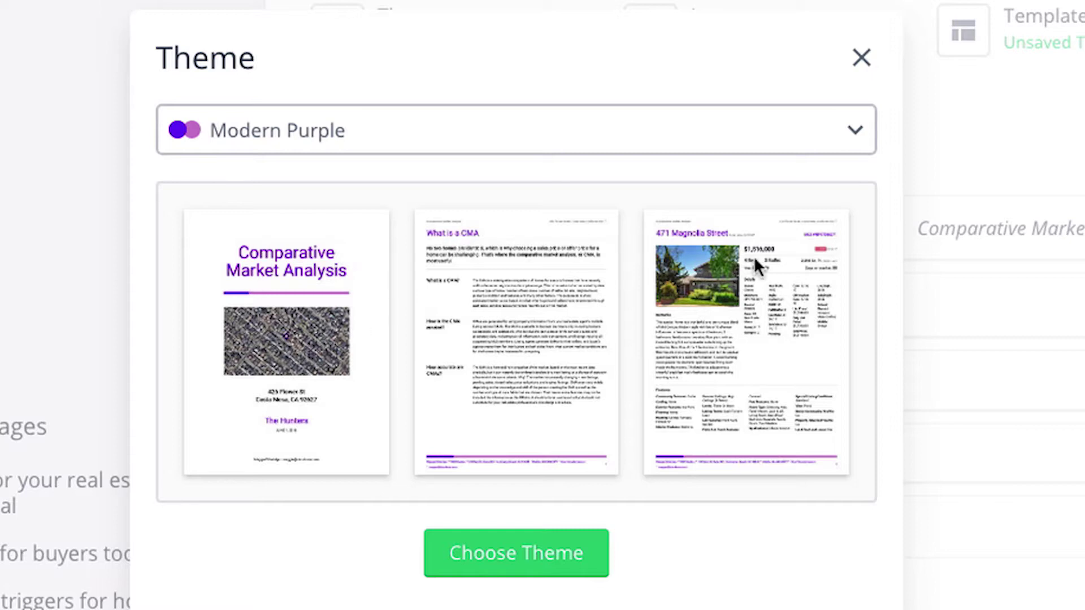
click(510, 559)
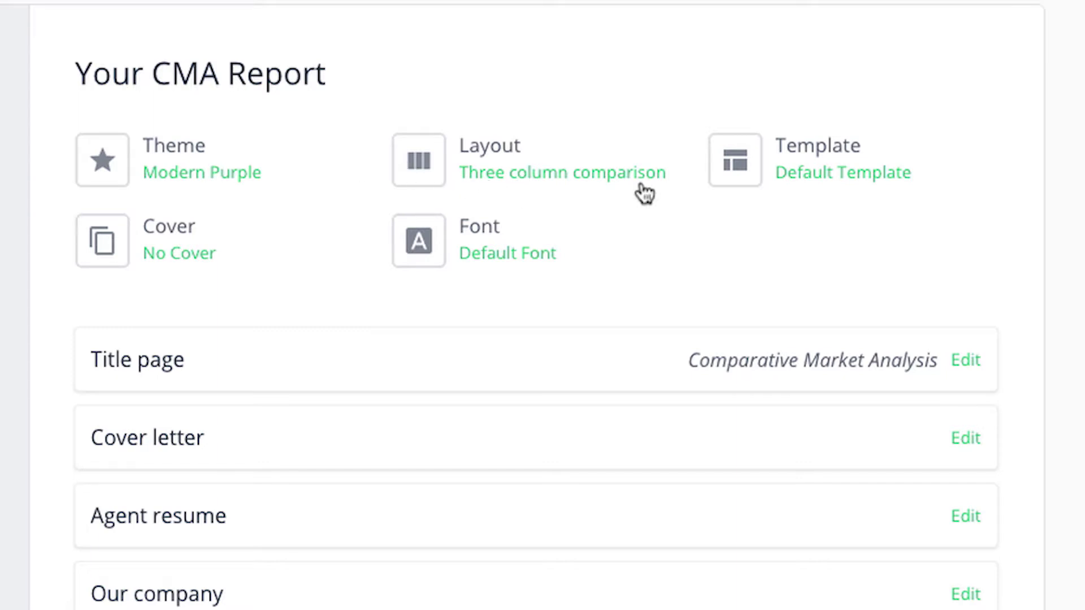
Step: Change the listing layout from Three column to Four column comparison
click(439, 165)
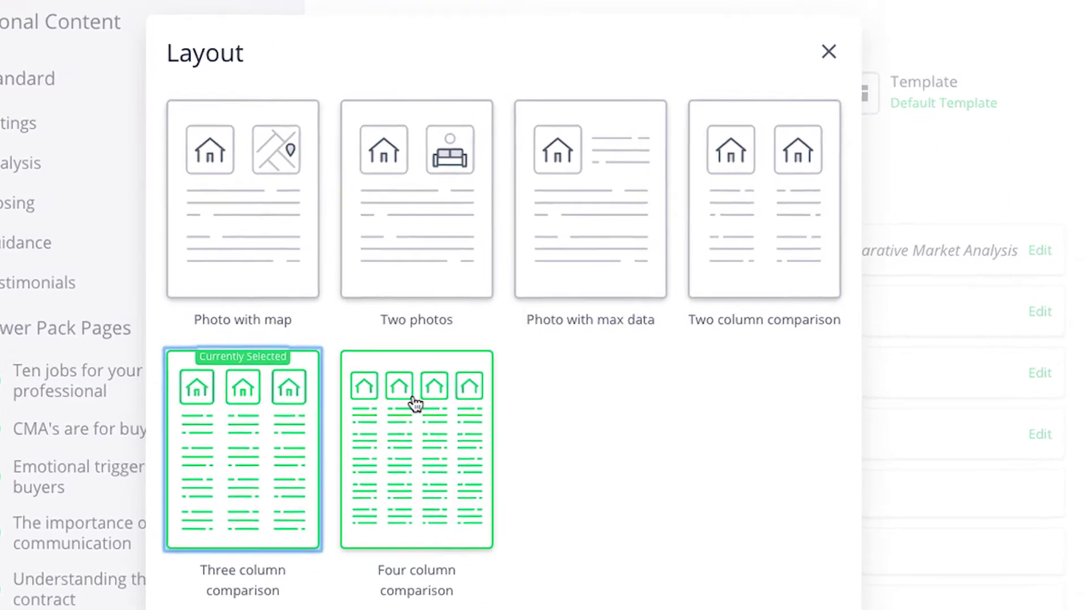
click(415, 403)
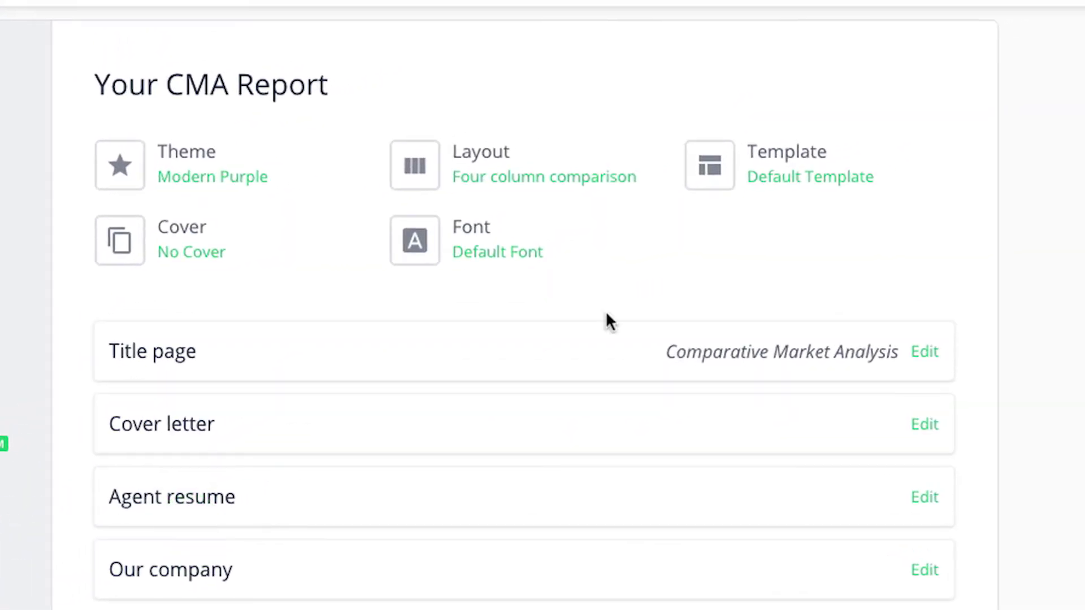
click(425, 246)
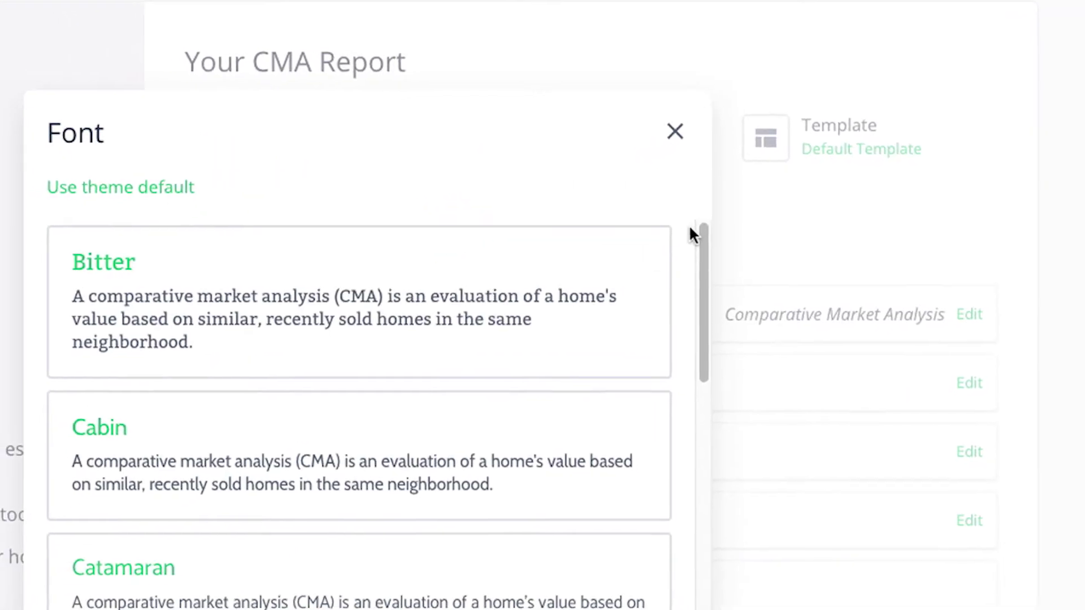
Step: Pick Roboto from the font list in place of Default Font
click(703, 235)
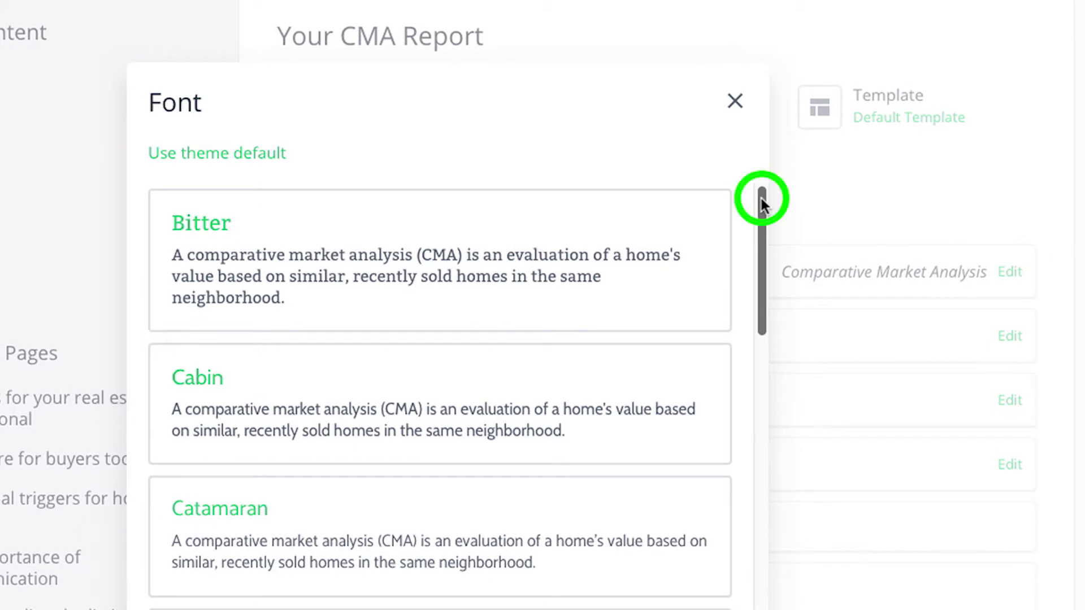
drag(761, 199, 757, 497)
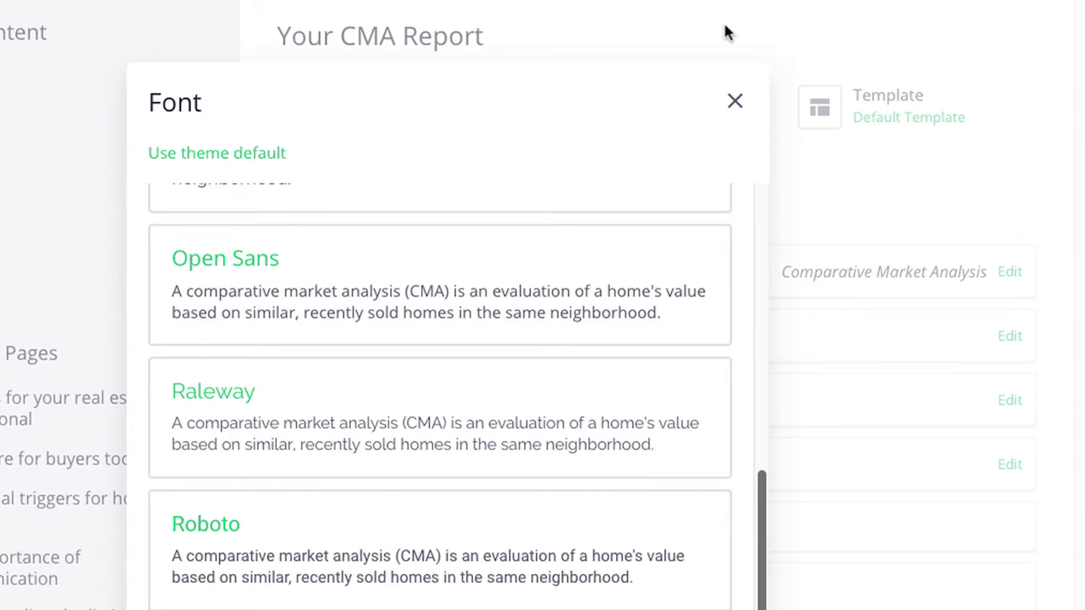
click(725, 32)
scroll(648, 305, down, 3)
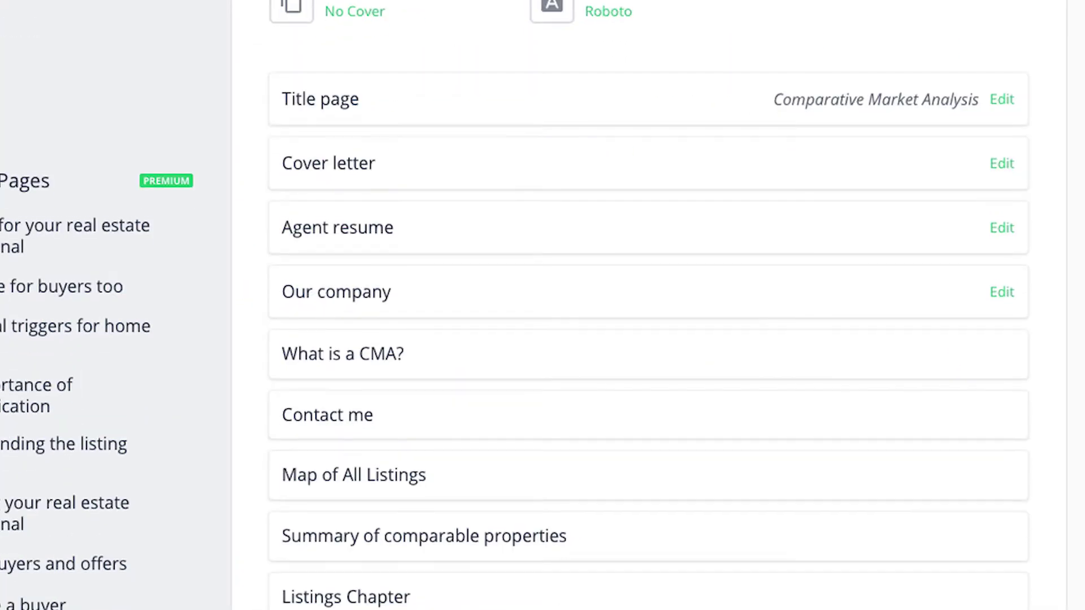
scroll(648, 305, down, 6)
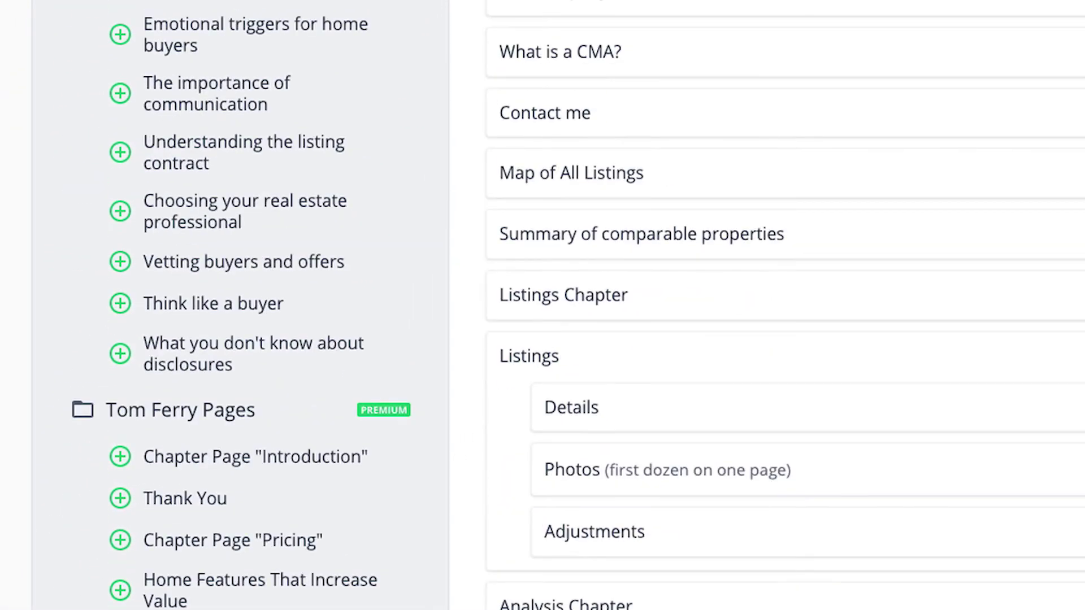
scroll(542, 306, up, 10)
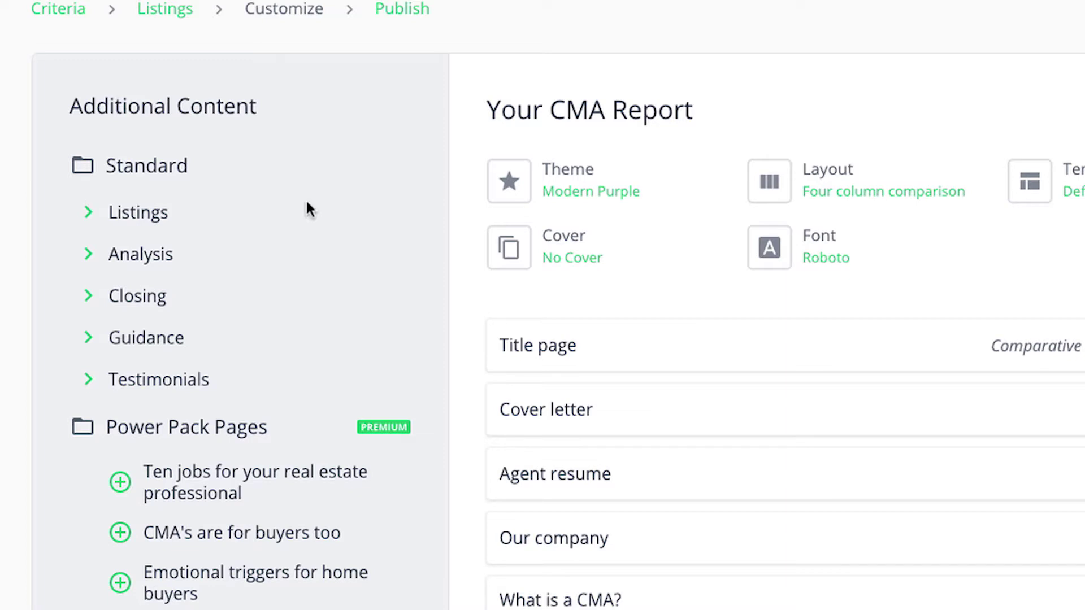
click(93, 219)
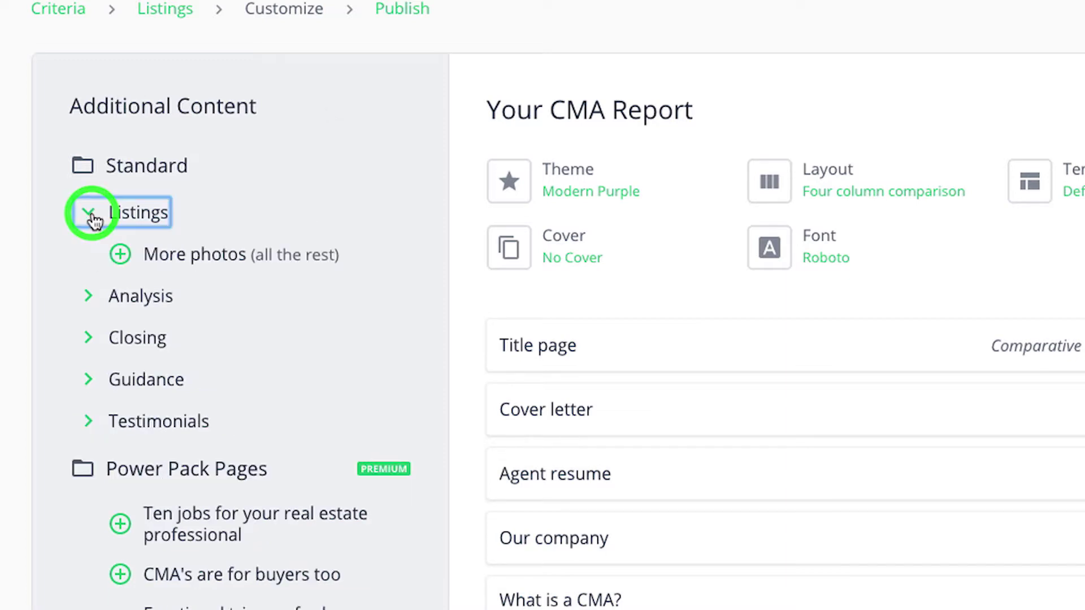
click(89, 304)
click(88, 379)
click(89, 465)
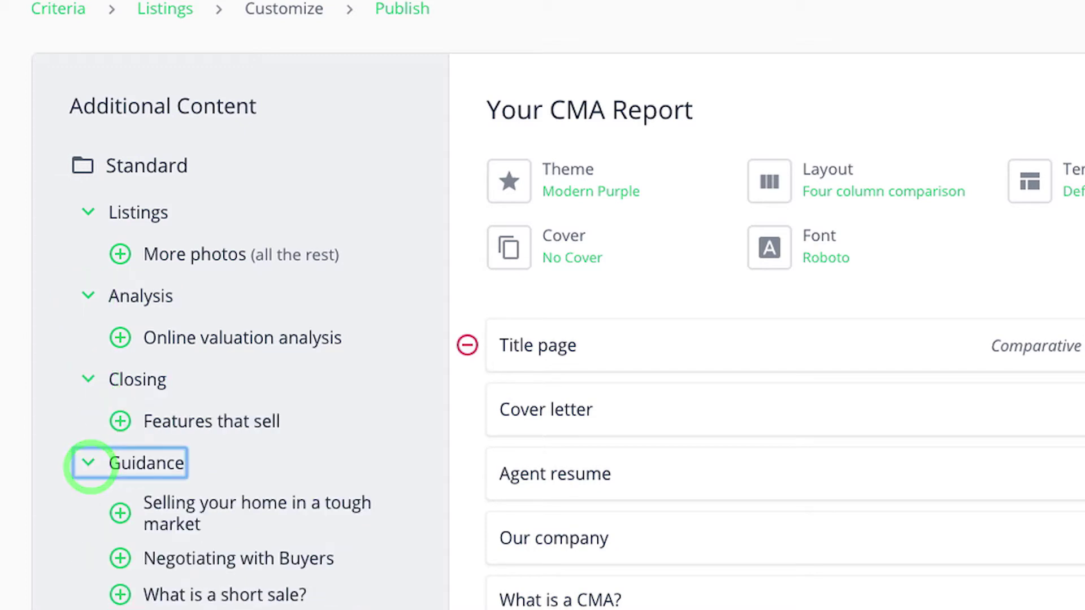
scroll(521, 473, down, 1)
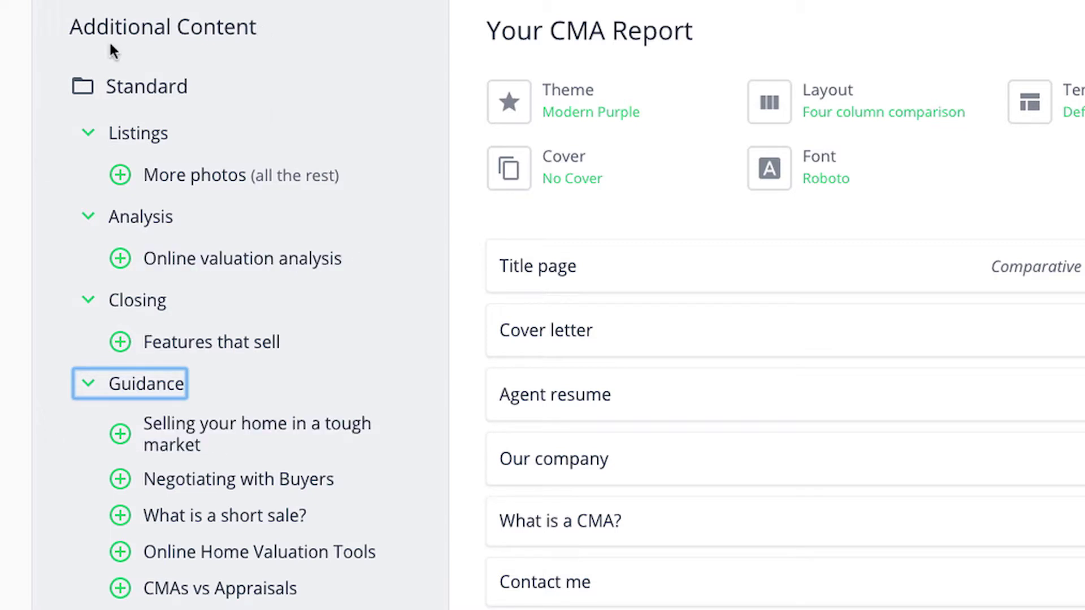
scroll(921, 111, down, 4)
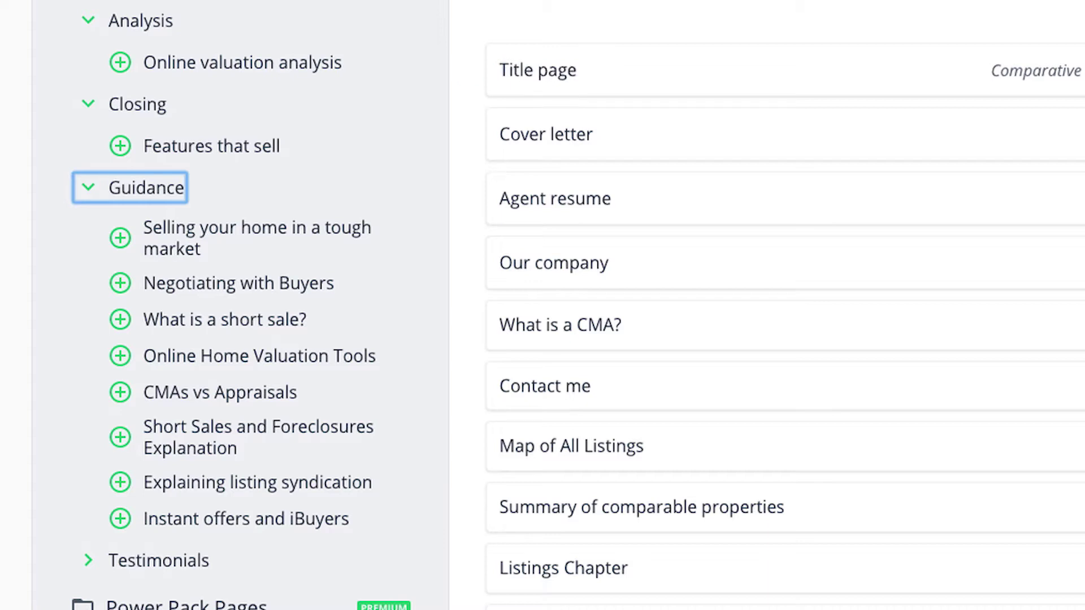
scroll(543, 305, down, 12)
scroll(543, 305, down, 9)
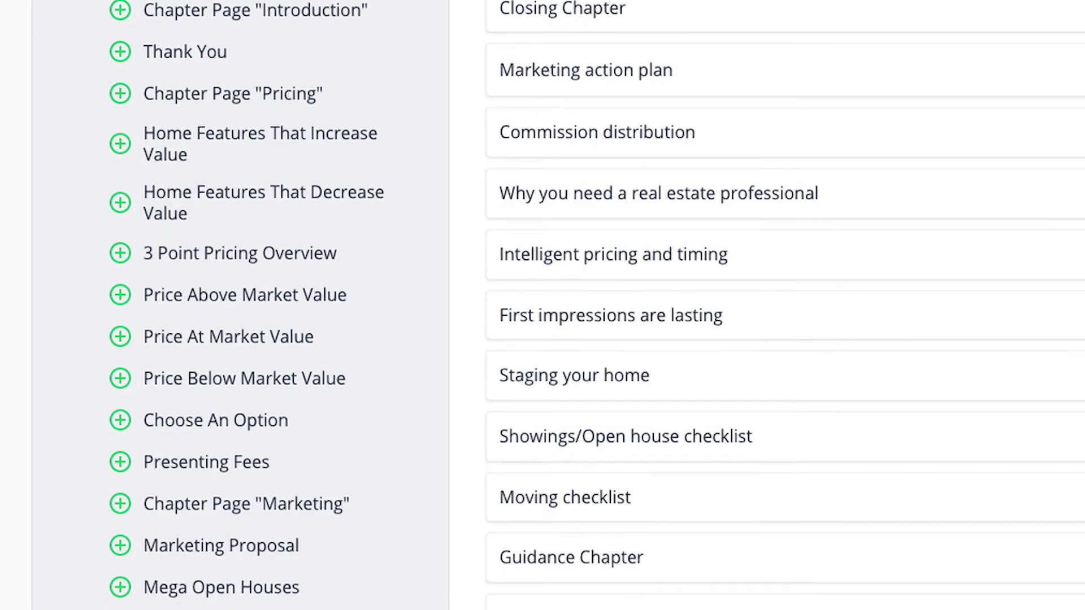
scroll(542, 305, up, 20)
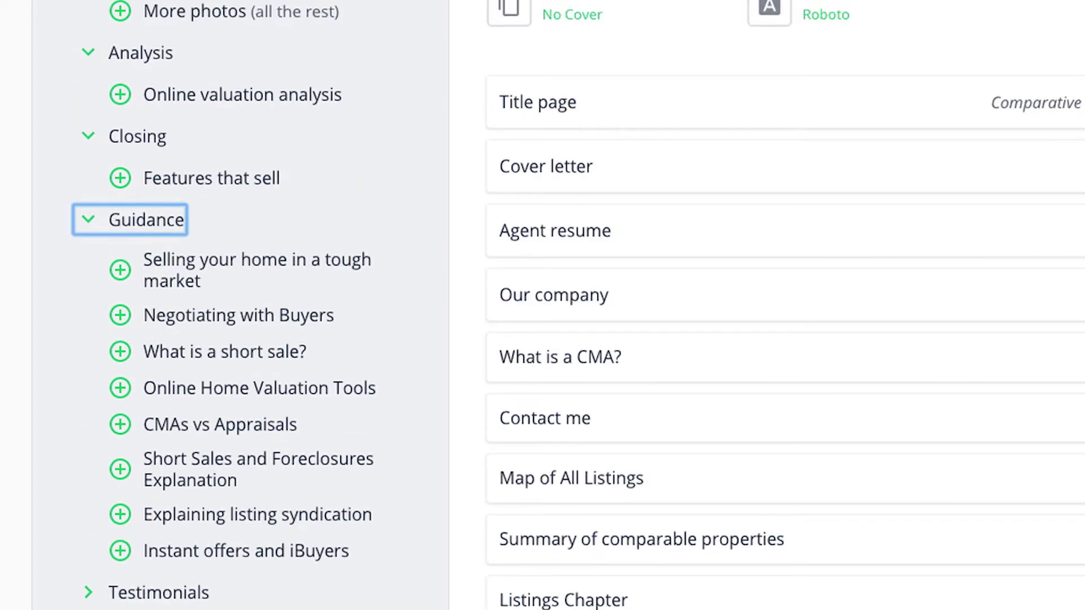
scroll(543, 305, up, 1)
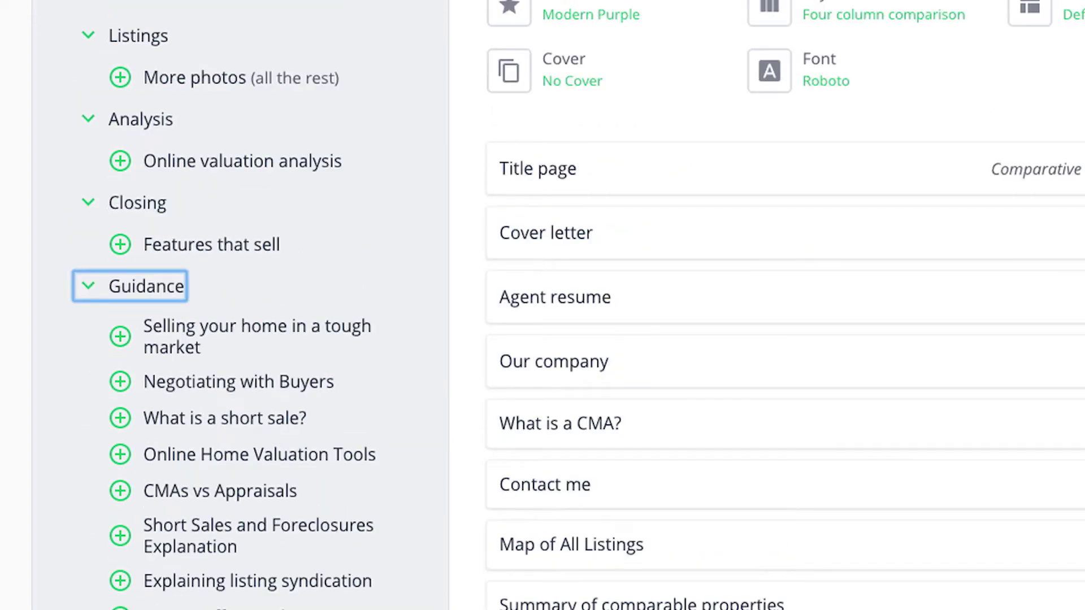
scroll(542, 305, down, 14)
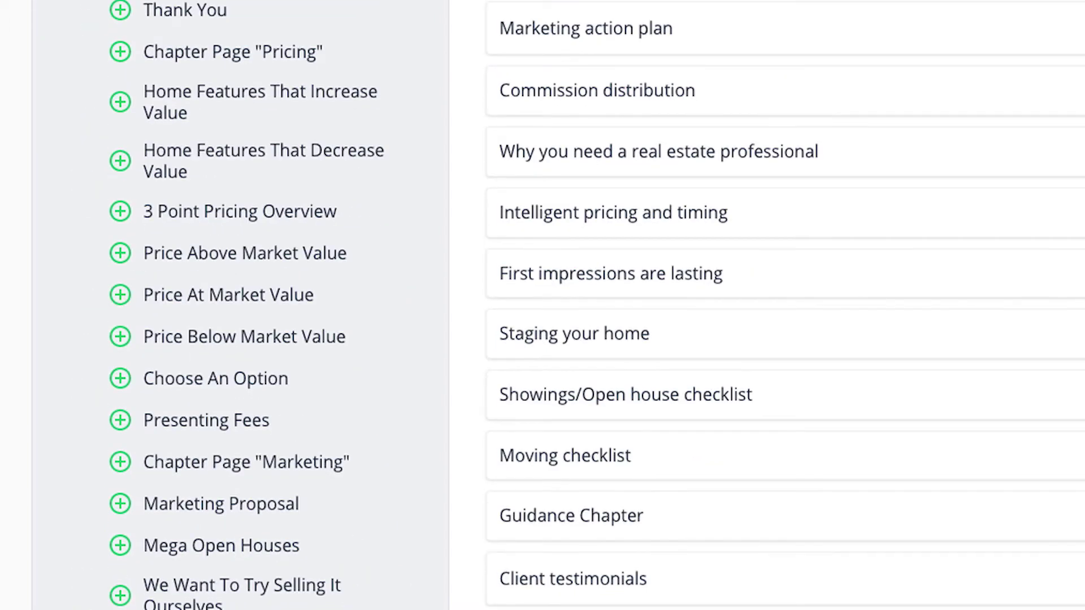
scroll(542, 305, up, 15)
scroll(543, 305, up, 4)
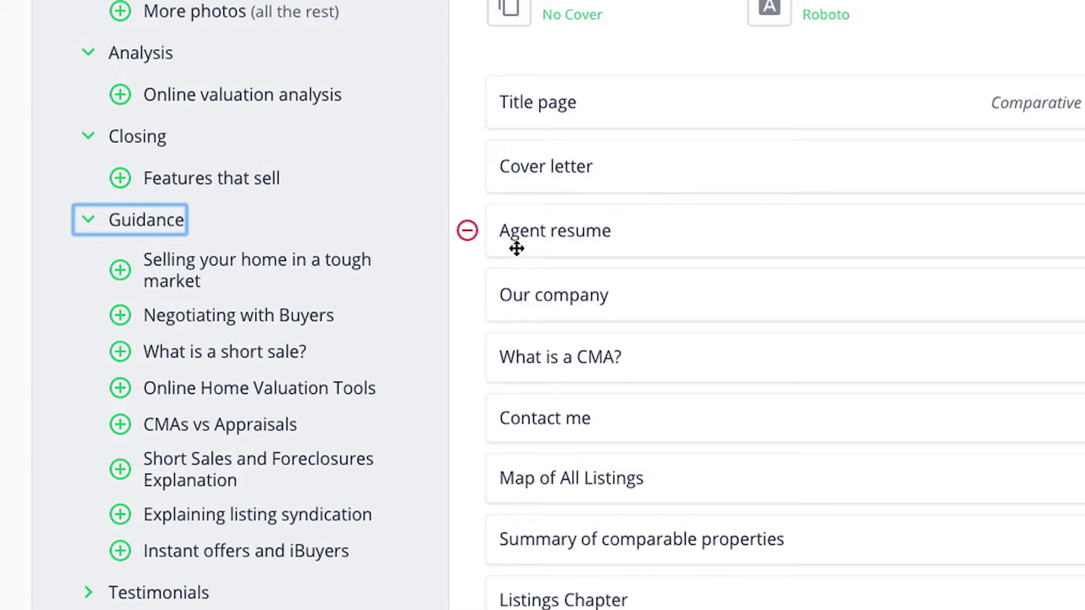
Step: Remove Our company from the report and confirm it reappears under Introduction
mouse_move(452, 236)
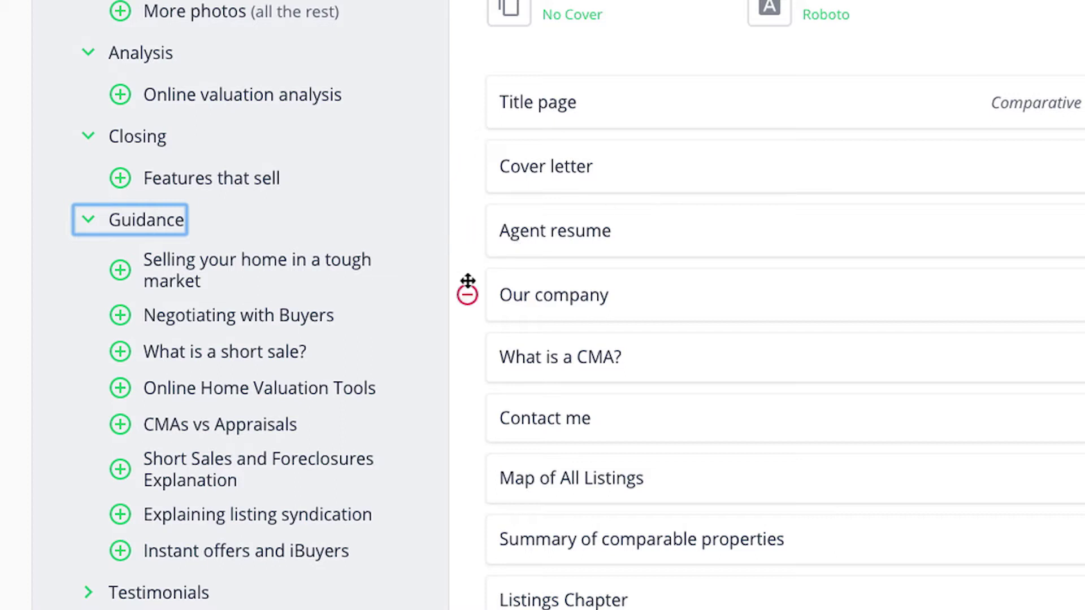
click(467, 295)
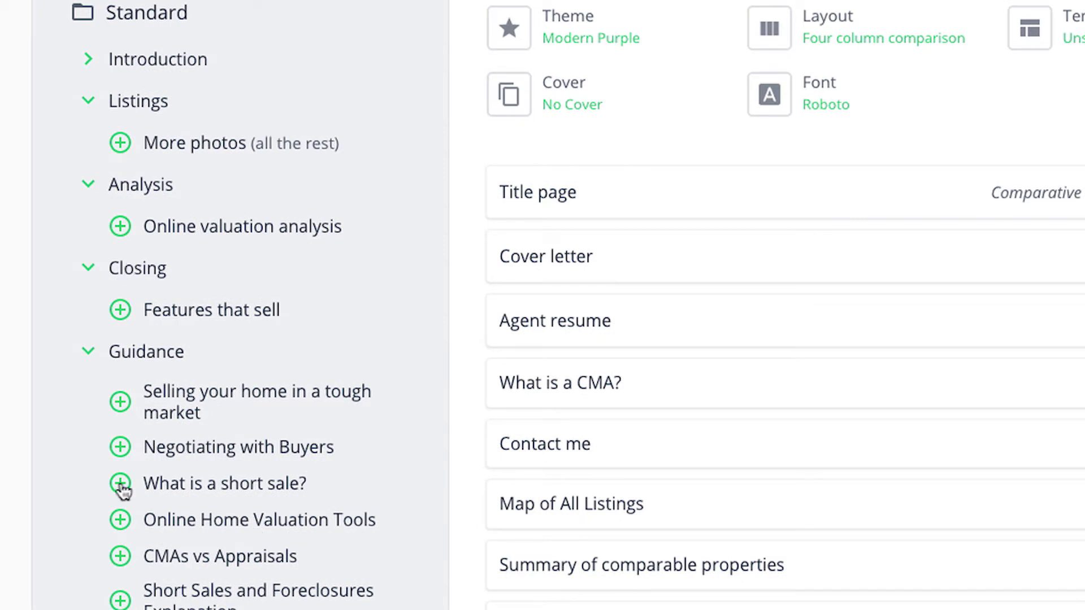
click(89, 57)
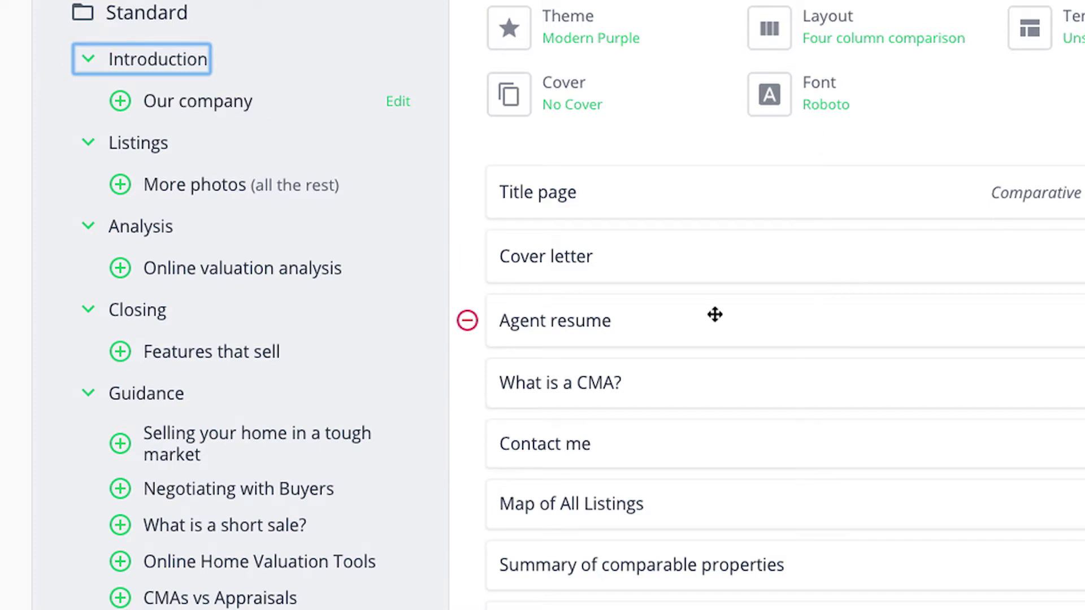
Step: Remove the Analysis Chapter, Sold property analysis, Suggested list price and Sellers net sheet pages
scroll(542, 305, down, 6)
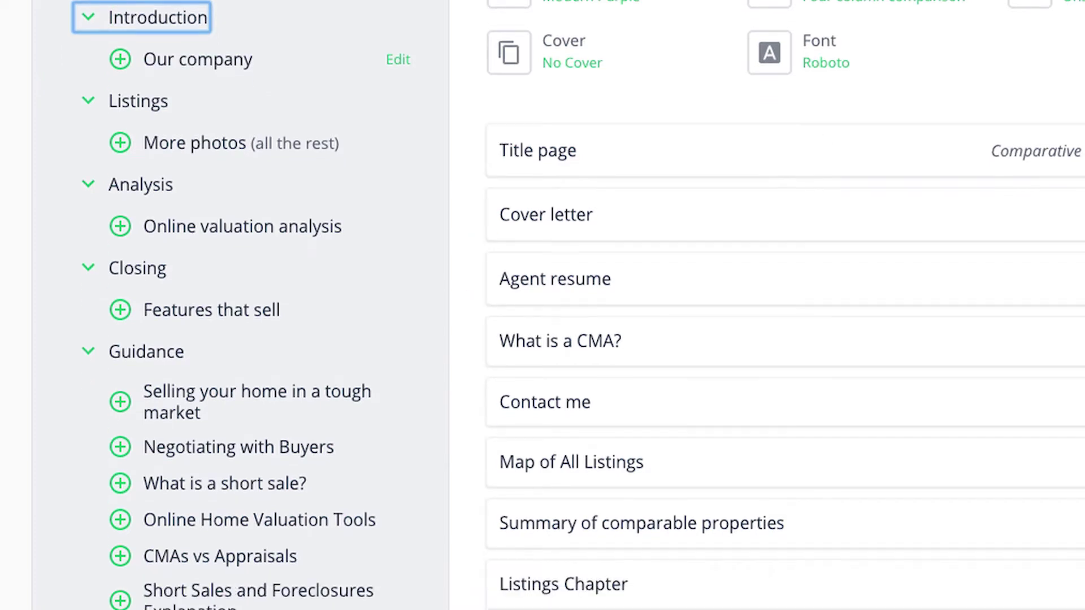
scroll(543, 305, down, 3)
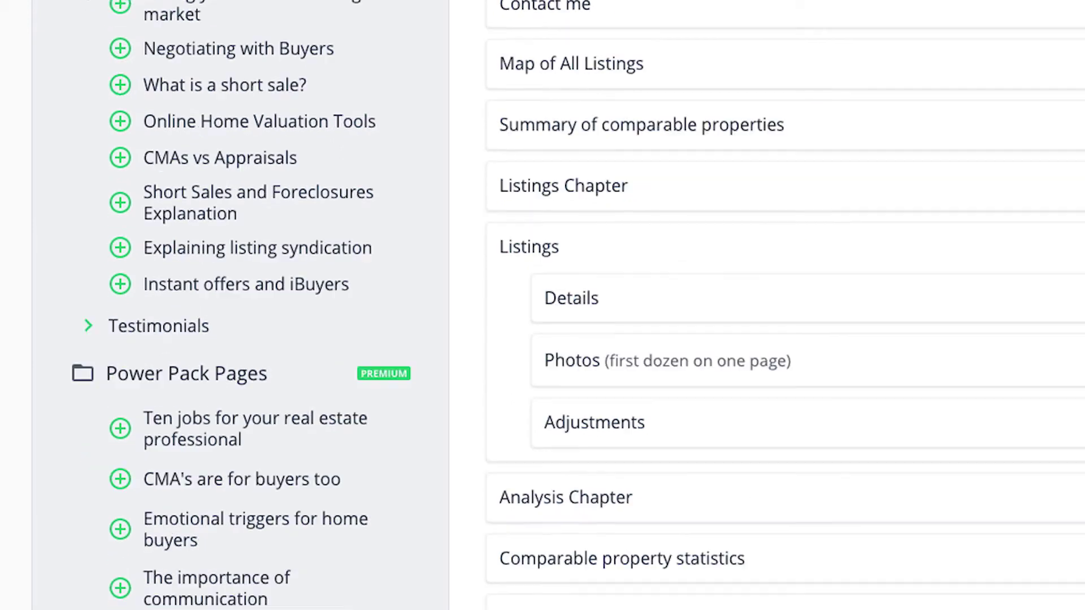
scroll(542, 305, down, 9)
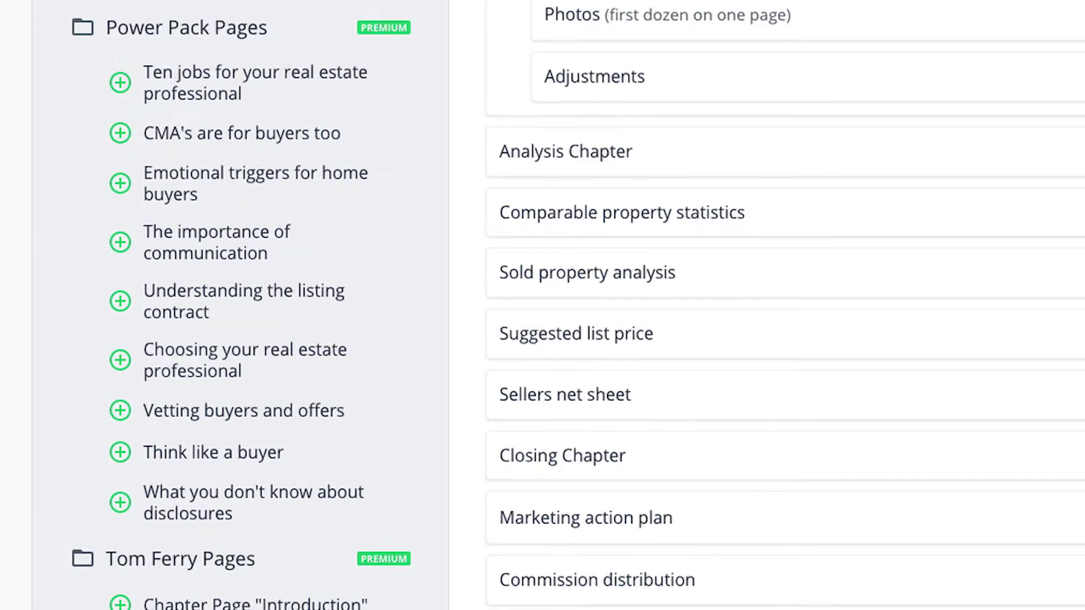
mouse_move(482, 134)
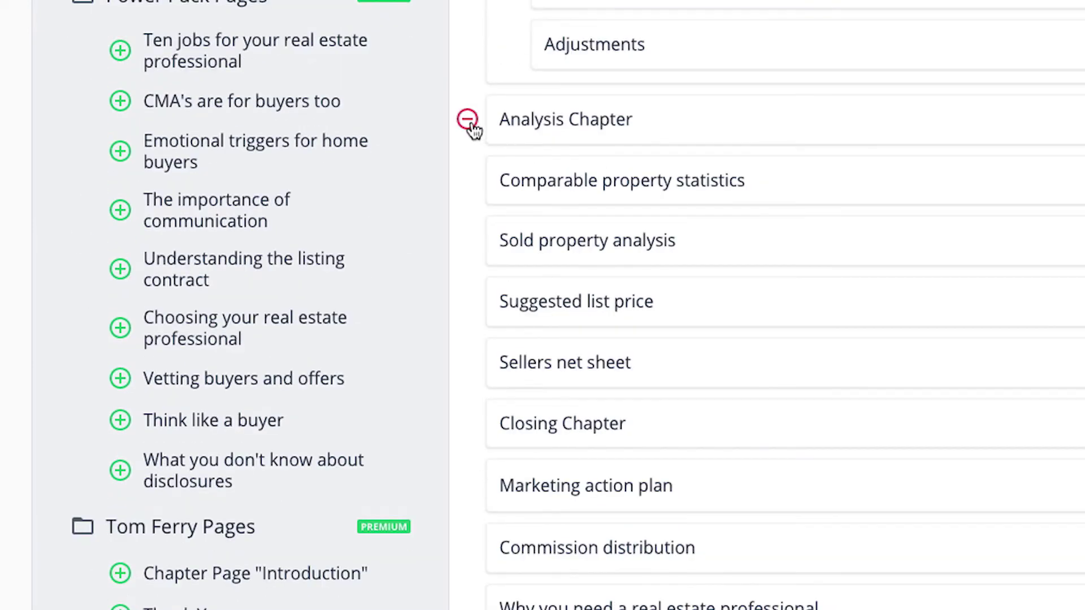
click(469, 121)
click(469, 141)
click(469, 109)
click(469, 73)
Step: Remove the Closing and Guidance chapter pages, through Client testimonials
click(468, 38)
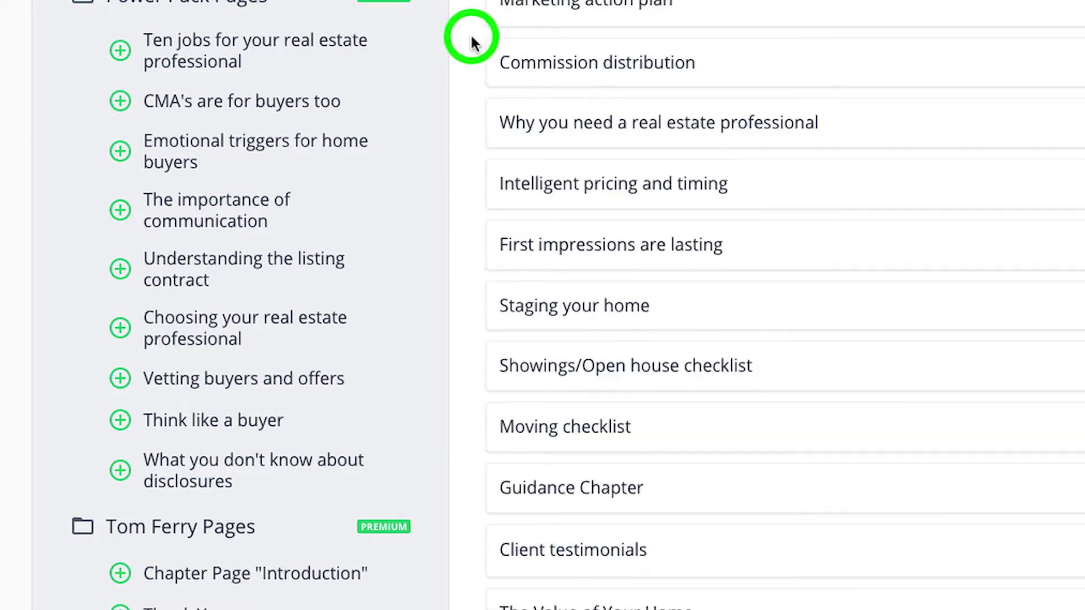
click(469, 55)
click(468, 25)
click(469, 33)
click(473, 48)
click(473, 57)
click(469, 67)
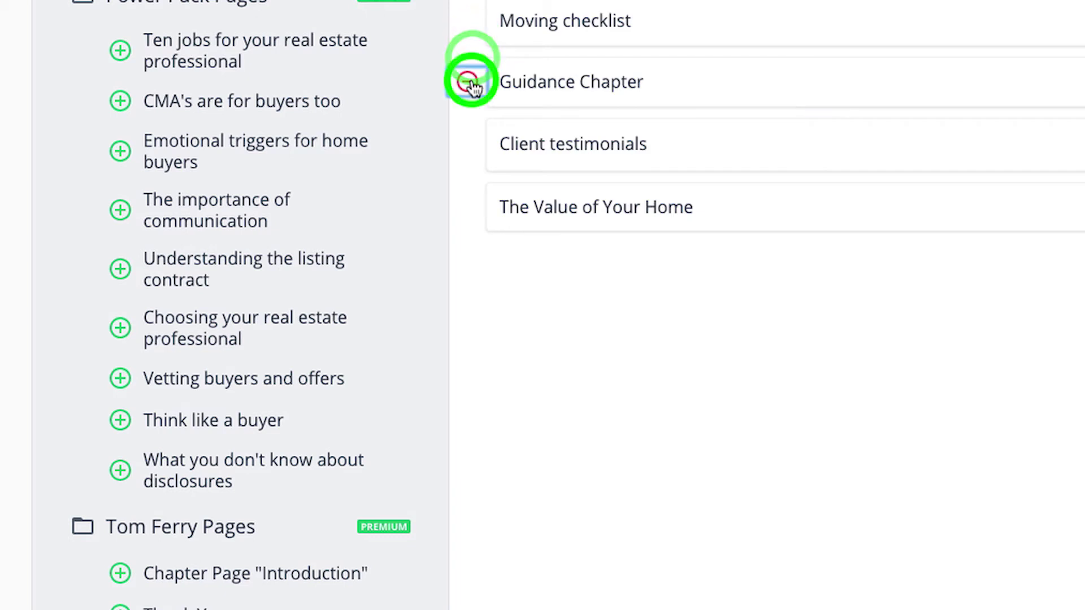
click(467, 80)
click(467, 88)
Step: Remove Comparable property statistics, Intelligent pricing and timing, and the remaining post-Listings pages
scroll(469, 85, up, 10)
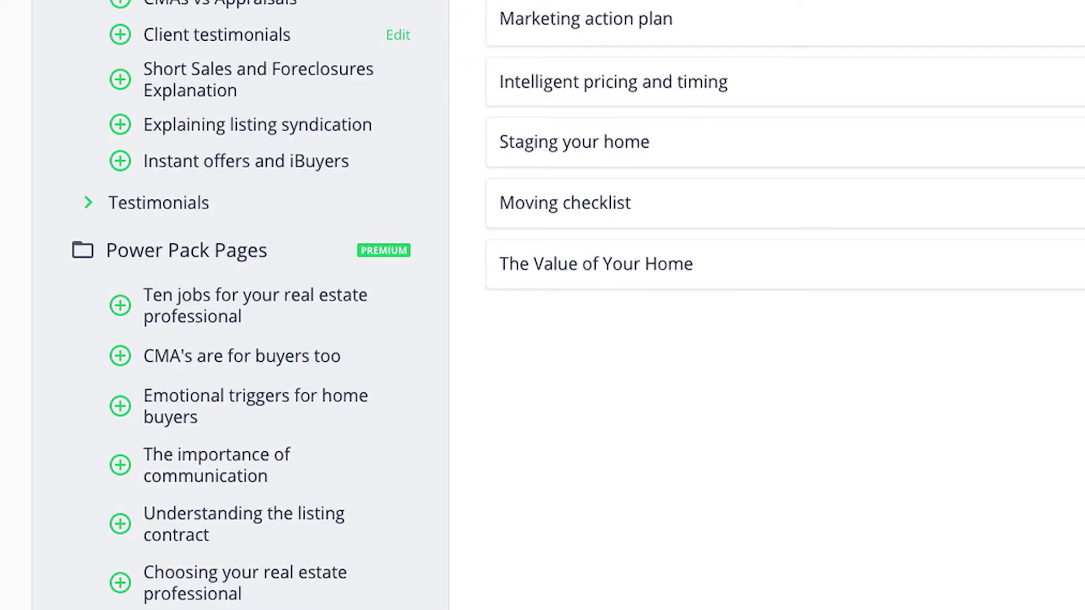
scroll(582, 294, down, 3)
click(467, 295)
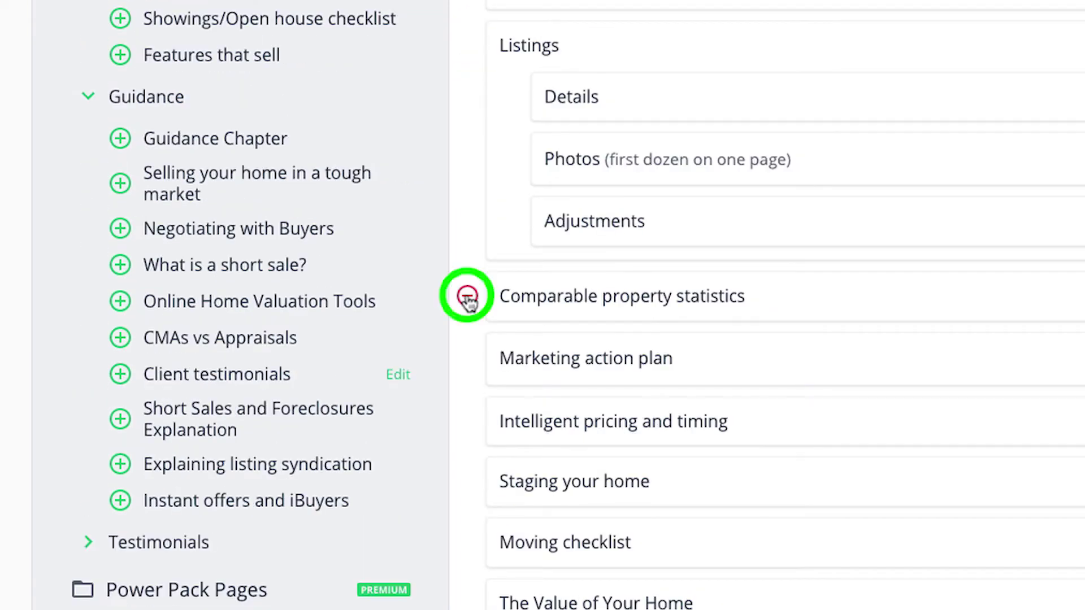
double_click(472, 326)
click(469, 327)
click(469, 327)
click(469, 327)
click(469, 327)
click(472, 263)
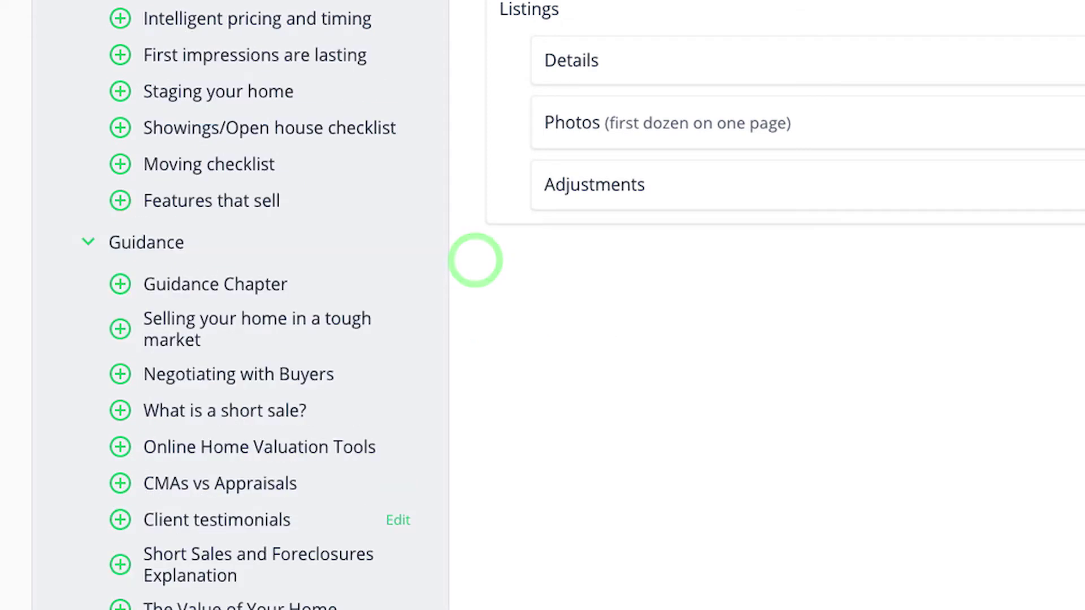
scroll(474, 260, down, 10)
scroll(241, 305, down, 3)
scroll(240, 305, up, 1)
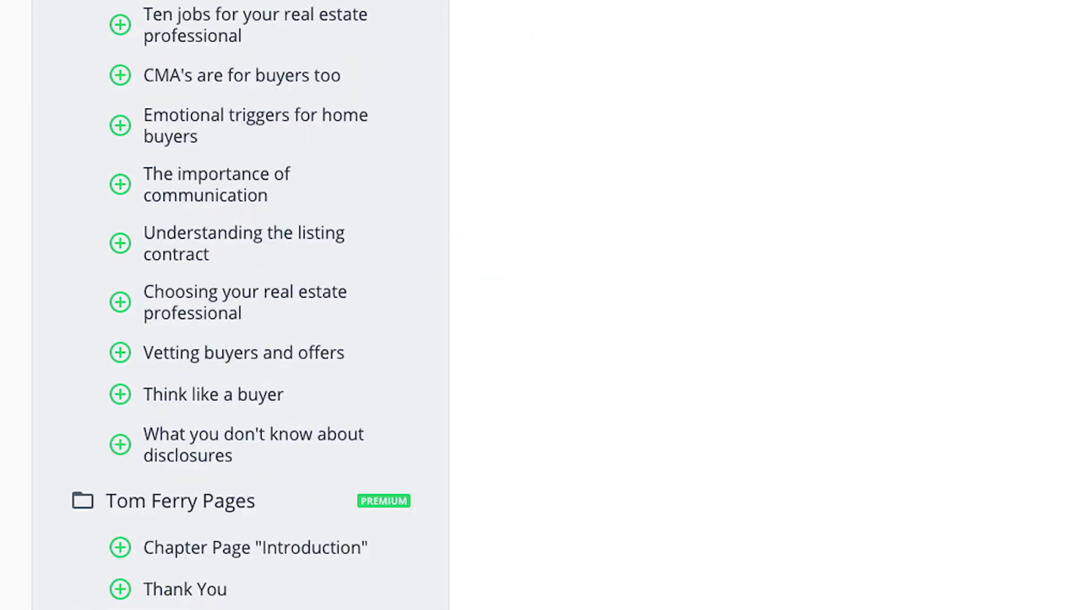
scroll(582, 305, up, 10)
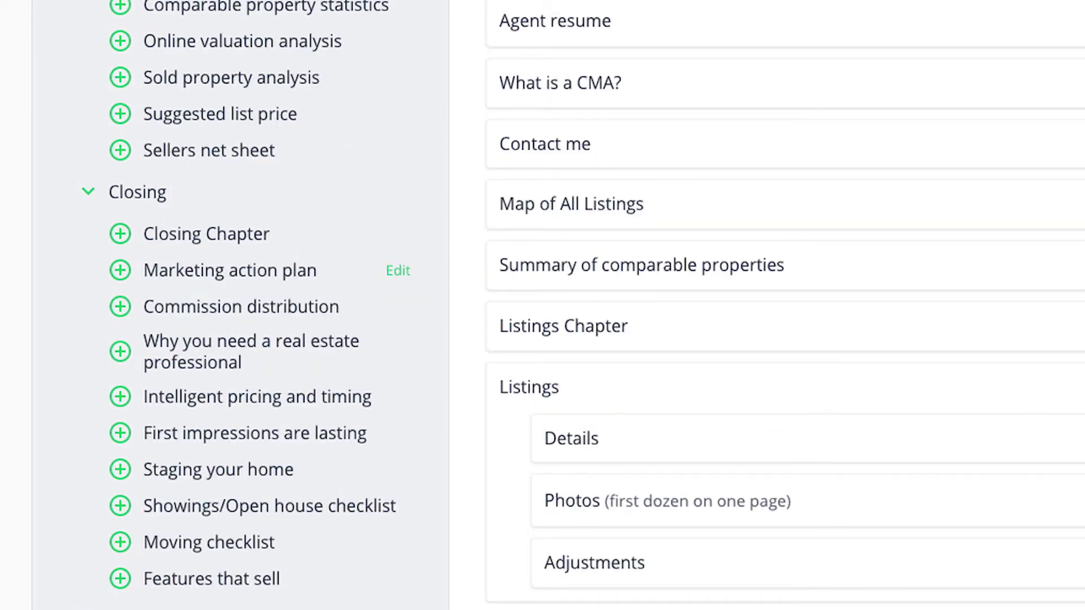
Step: Add More photos to the Listings section alongside Details and Photos
scroll(582, 305, up, 2)
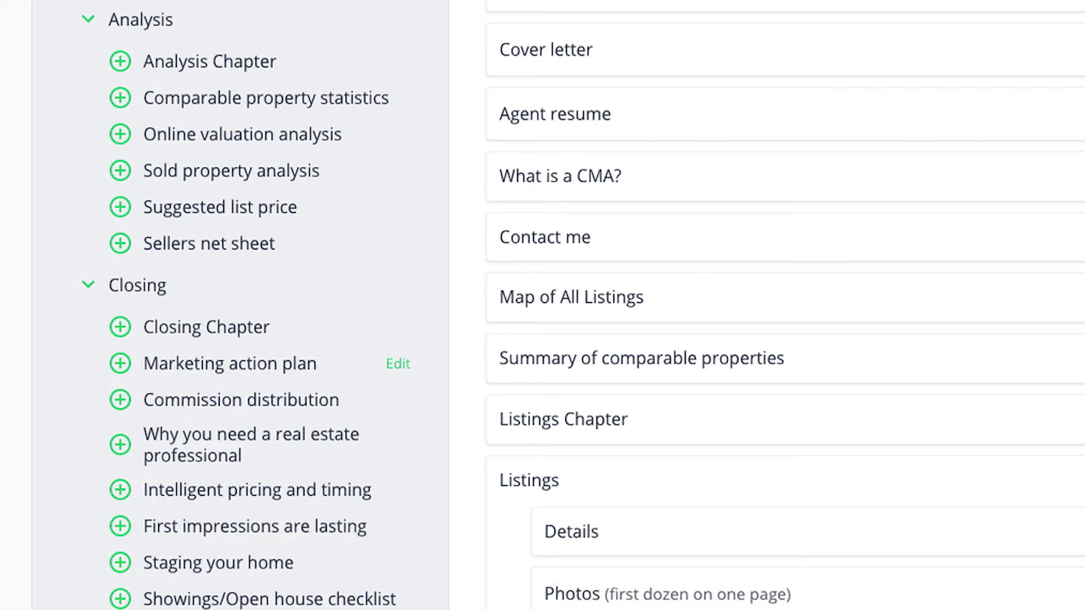
scroll(128, 97, up, 2)
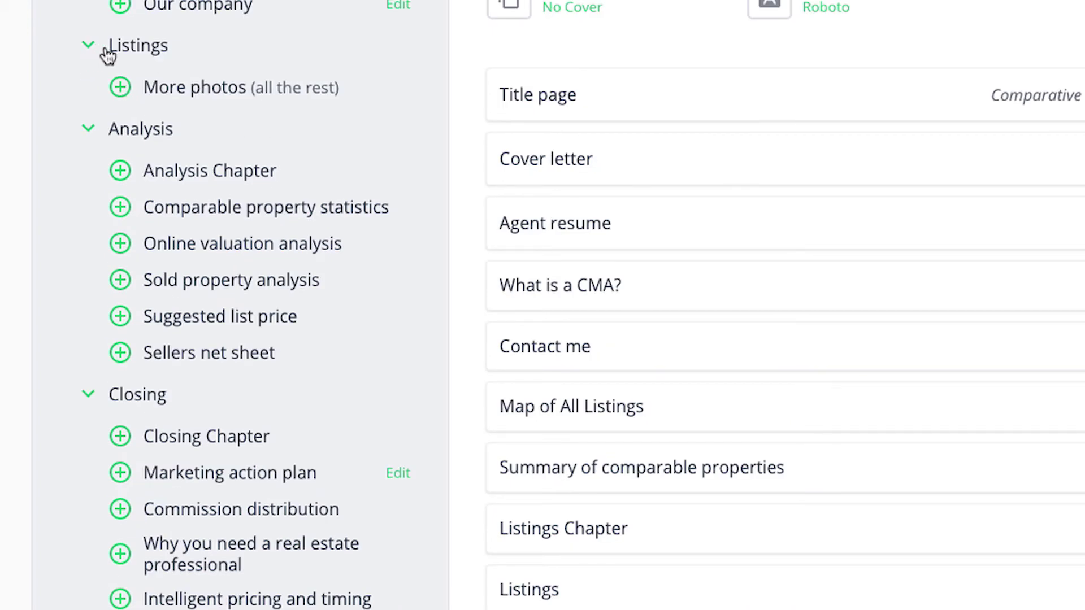
click(121, 88)
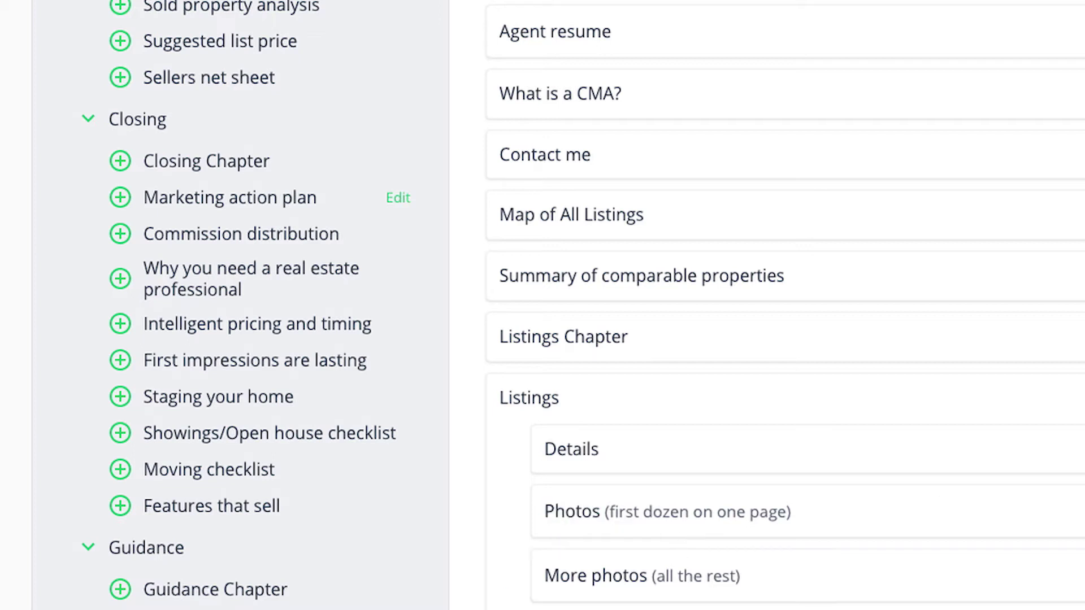
scroll(583, 306, up, 1)
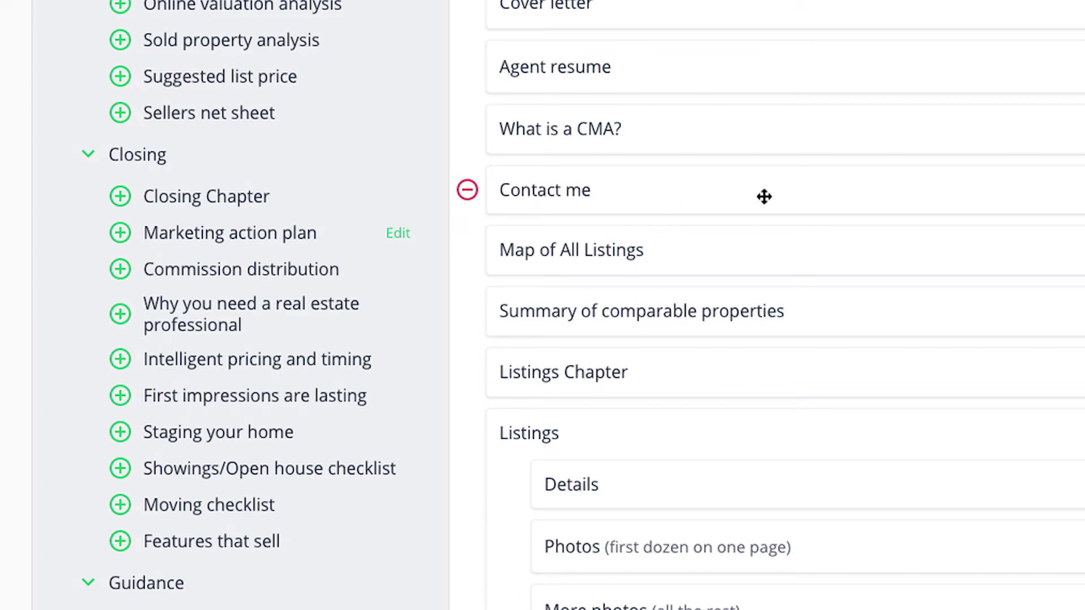
Step: Drag Contact me lower so What is a CMA? leads into Map of All Listings
drag(725, 186, 708, 565)
scroll(542, 305, up, 4)
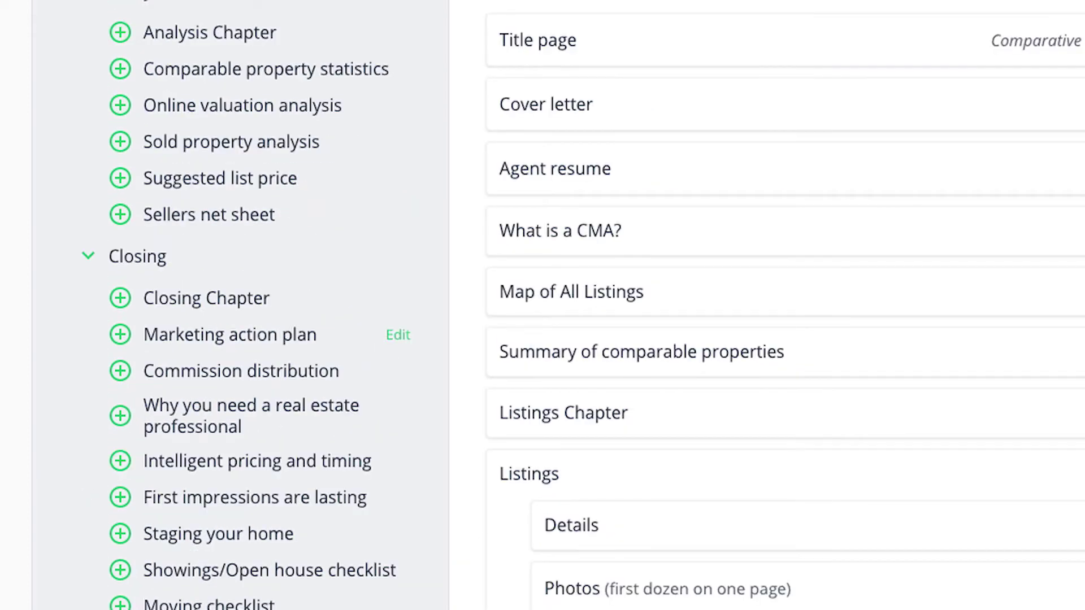
scroll(543, 305, down, 3)
scroll(542, 305, up, 2)
scroll(543, 305, up, 2)
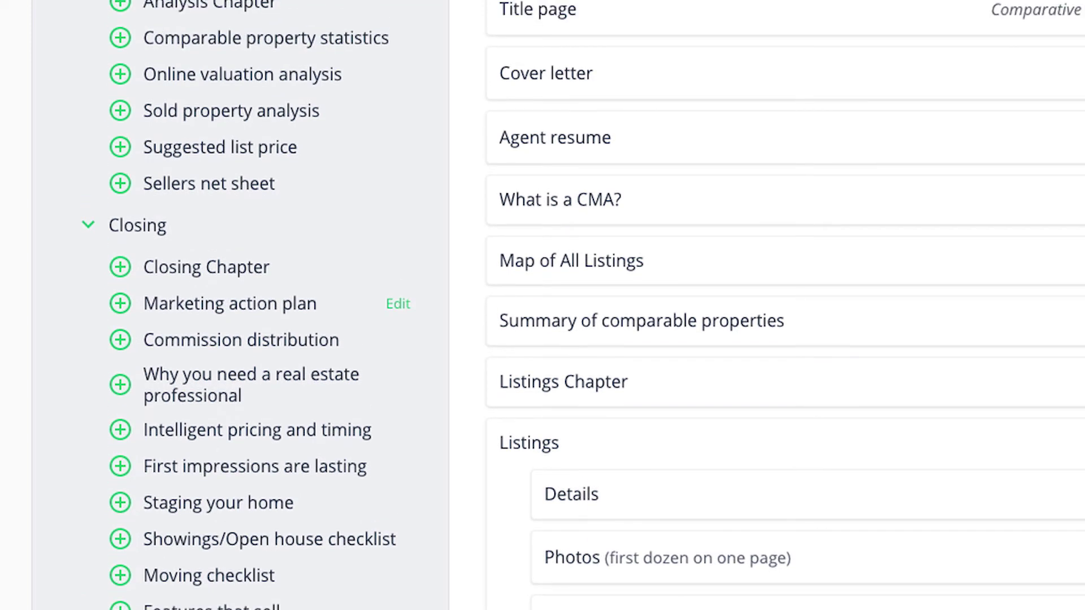